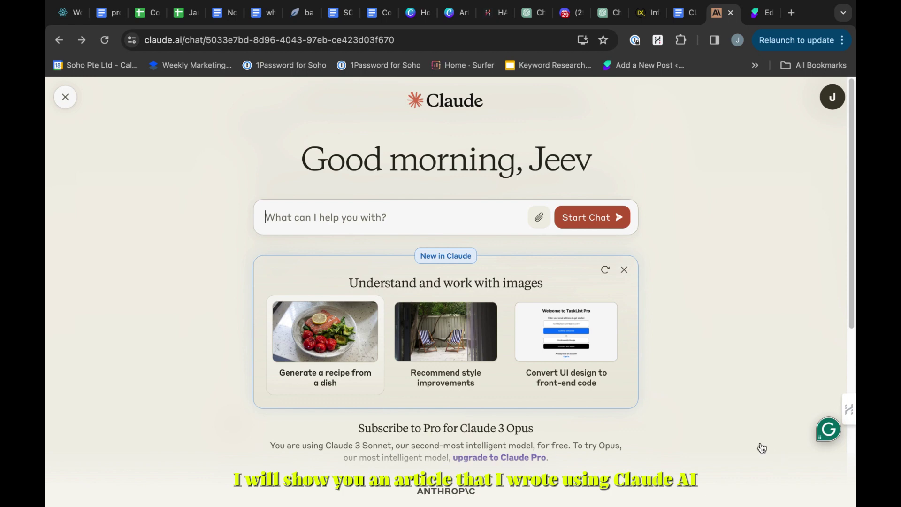
Switch to the WordPress editor tab showing the 'Bank of Mum and Dad' draft.
left_click(763, 14)
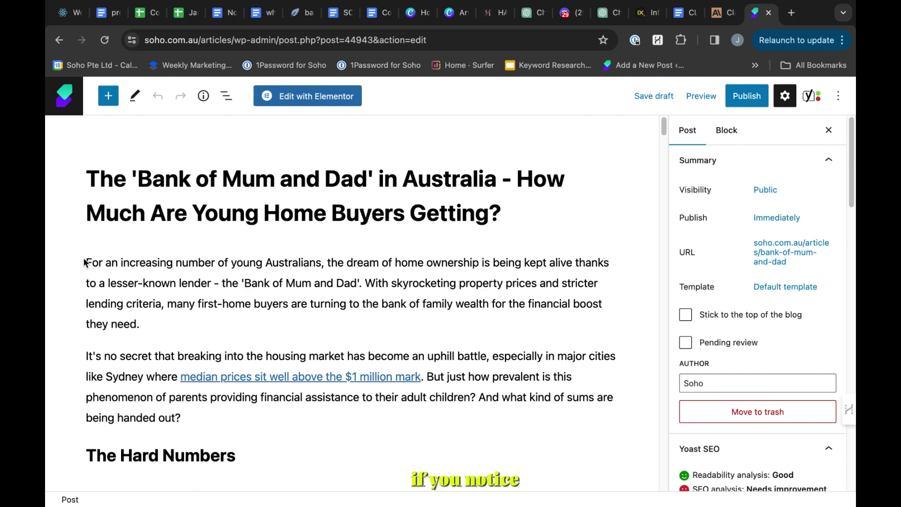
left_click_drag(88, 261, 190, 399)
left_click(306, 284)
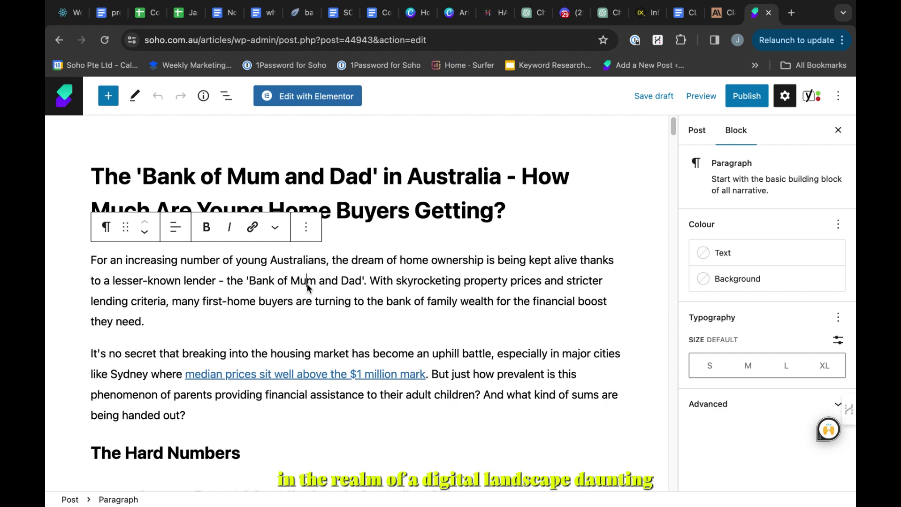
scroll(307, 283, "down", 3)
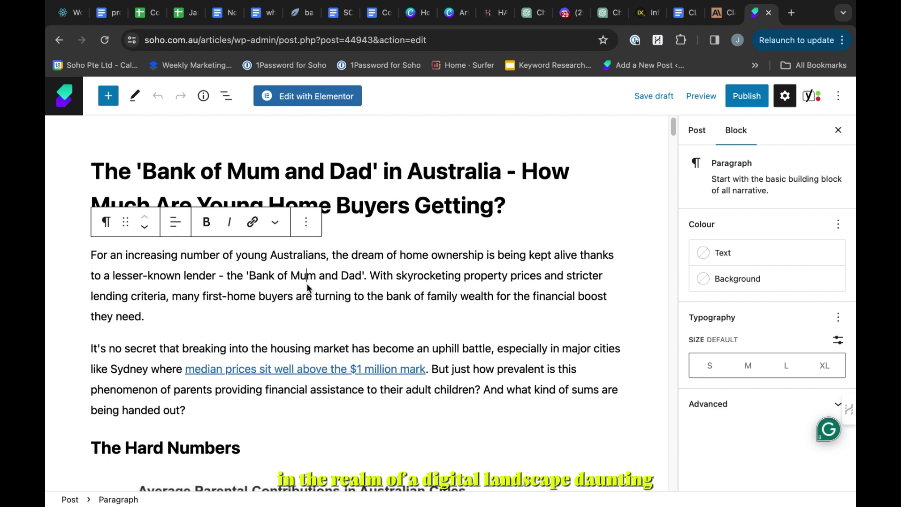
scroll(307, 284, "down", 10)
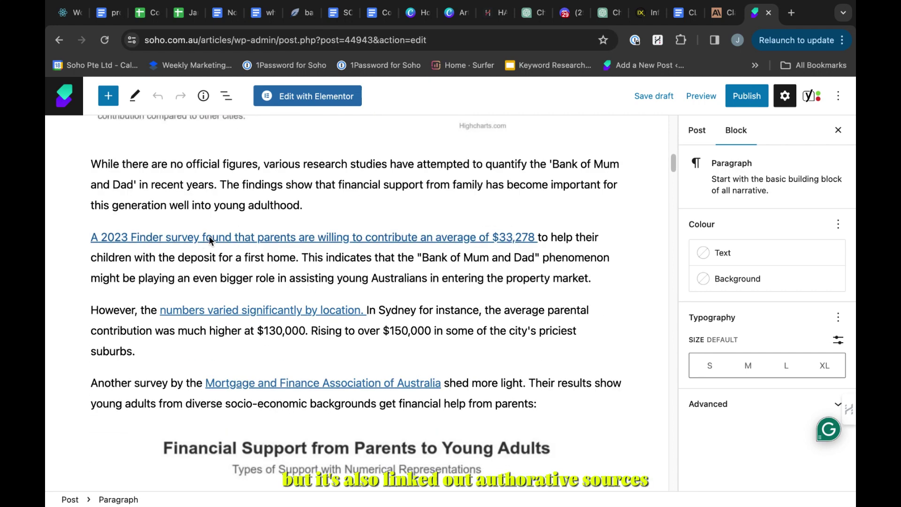
scroll(436, 329, "down", 4)
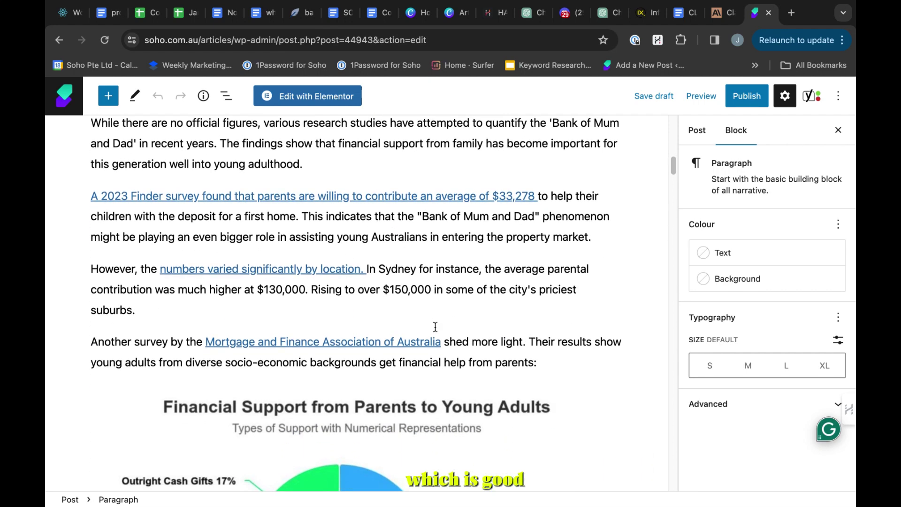
scroll(435, 331, "up", 7)
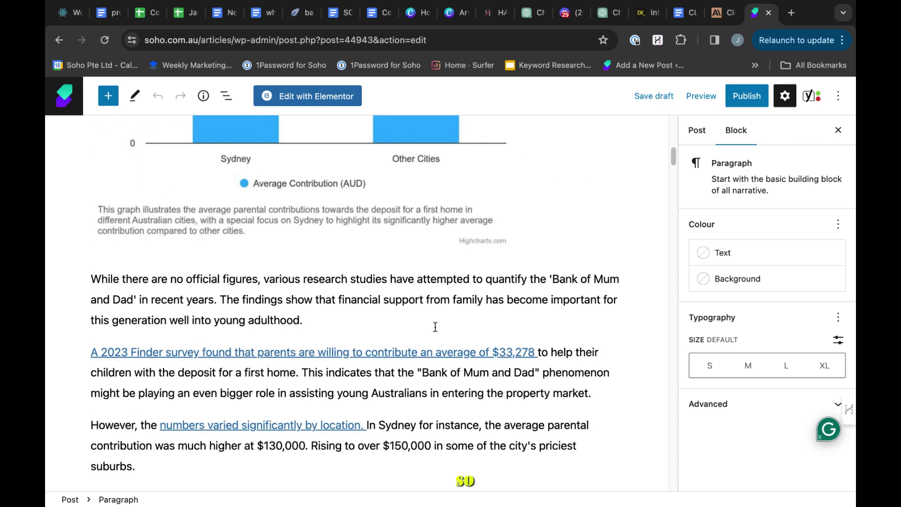
scroll(436, 327, "down", 13)
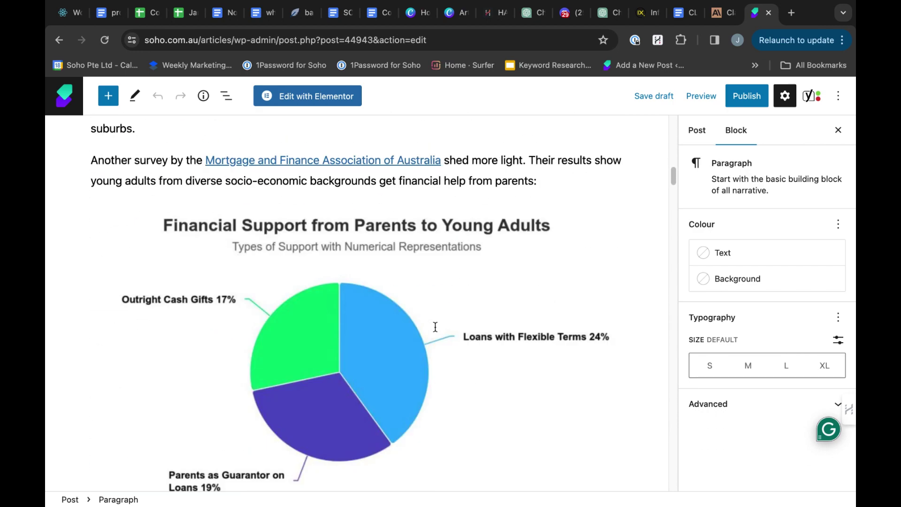
scroll(436, 327, "down", 11)
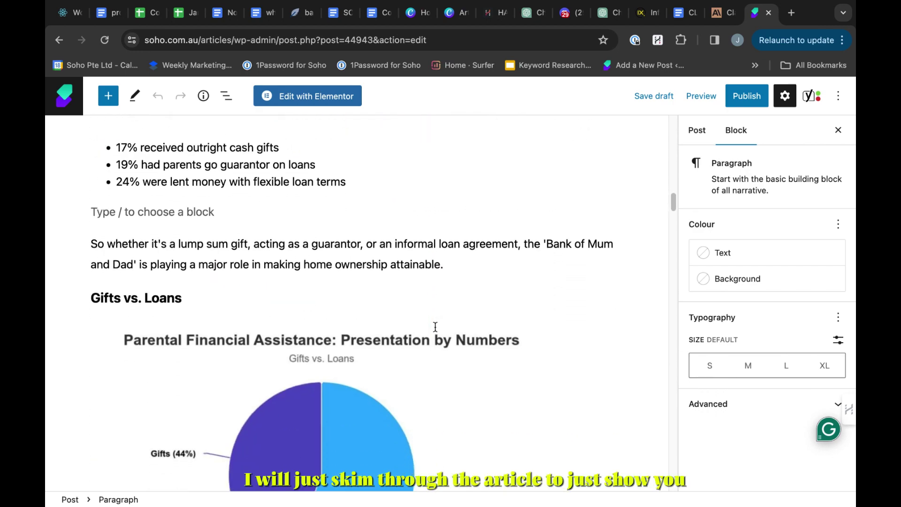
scroll(436, 328, "down", 15)
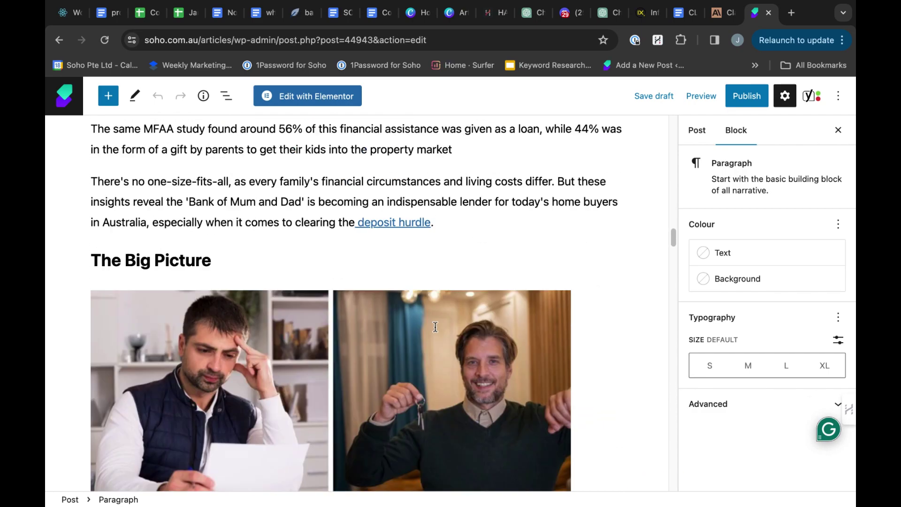
scroll(436, 327, "up", 20)
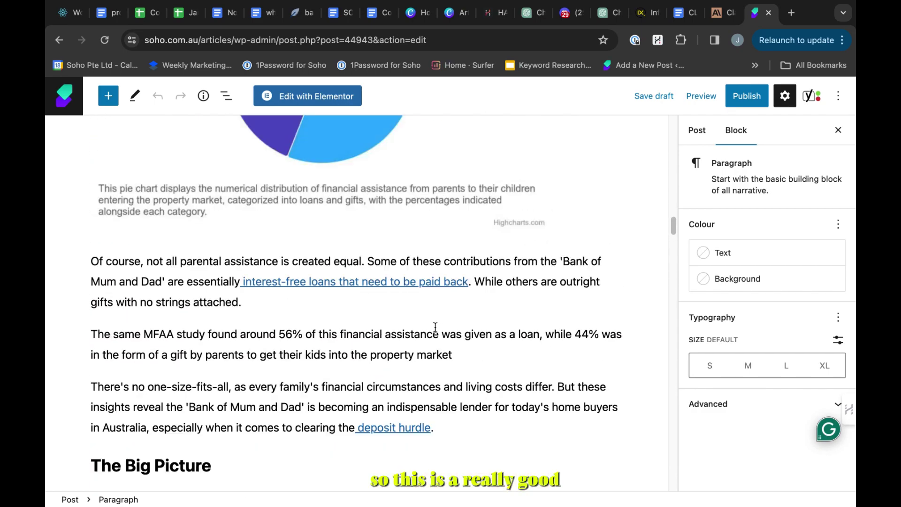
scroll(434, 331, "up", 6)
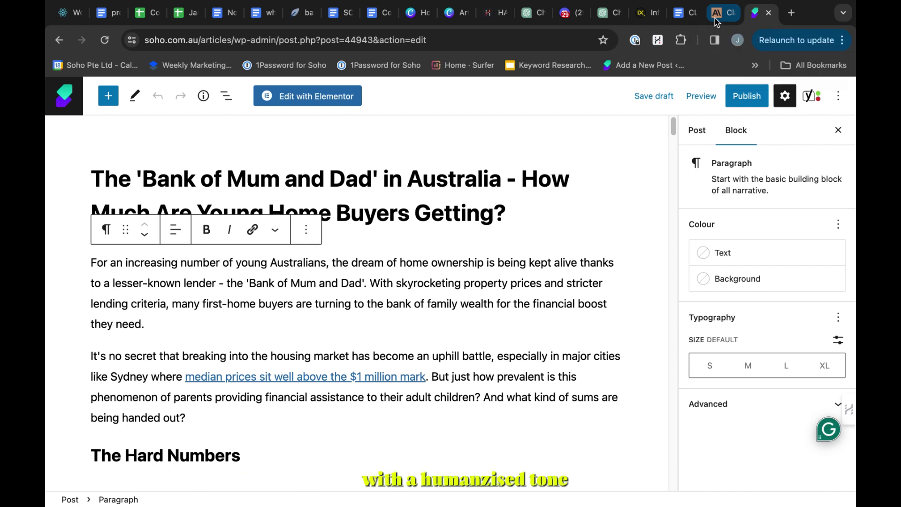
Open the CLAUDE AI Prompt document and select the entire article-writing prompt, from Keyword onward.
left_click(717, 14)
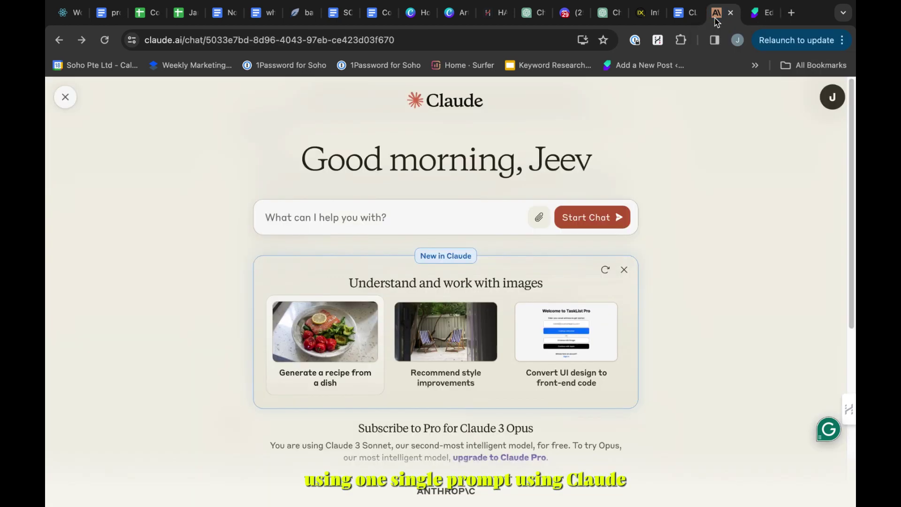
left_click(687, 16)
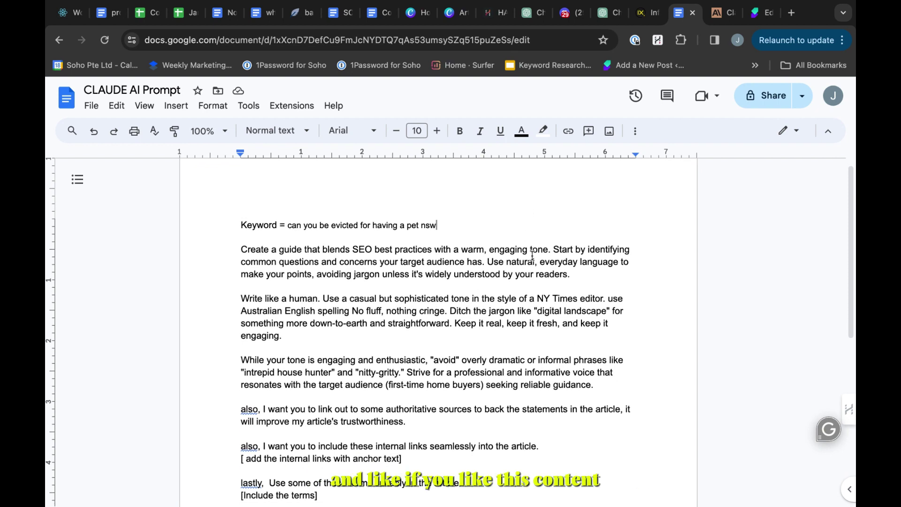
scroll(533, 256, "down", 3)
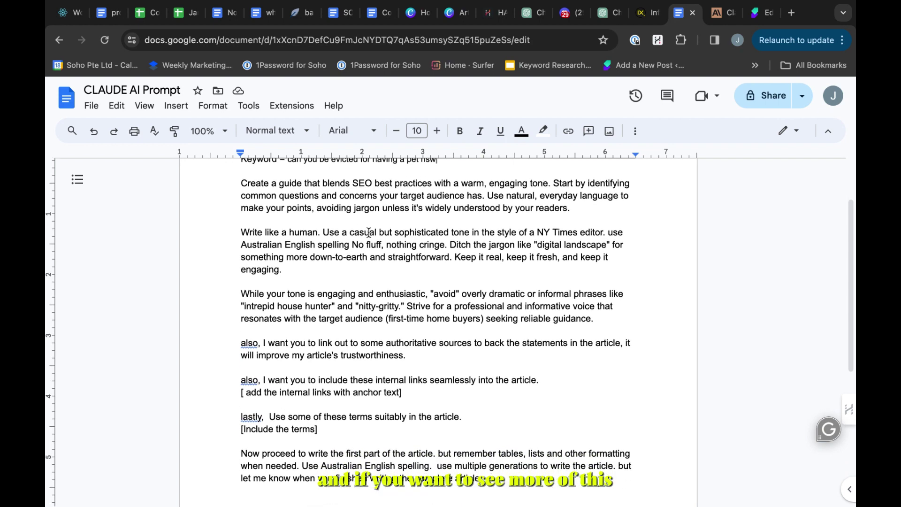
scroll(368, 232, "up", 1)
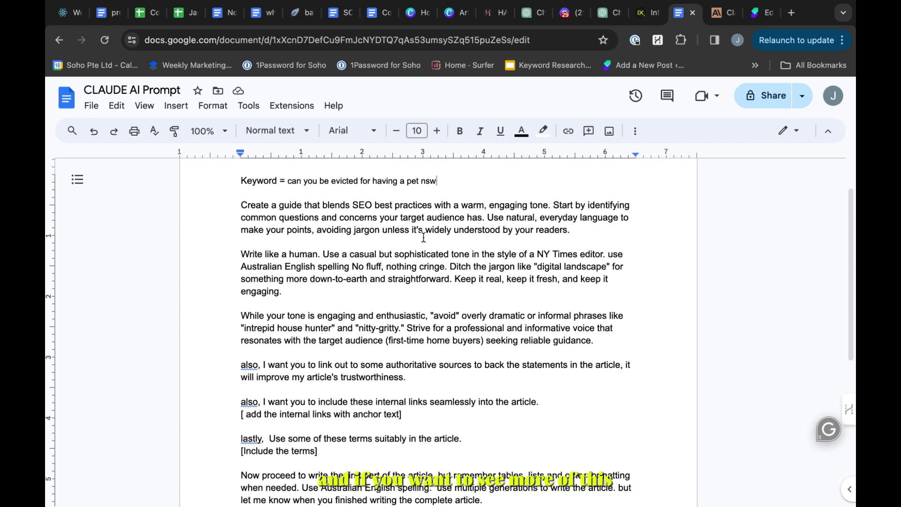
left_click(236, 178)
left_click_drag(237, 178, 502, 459)
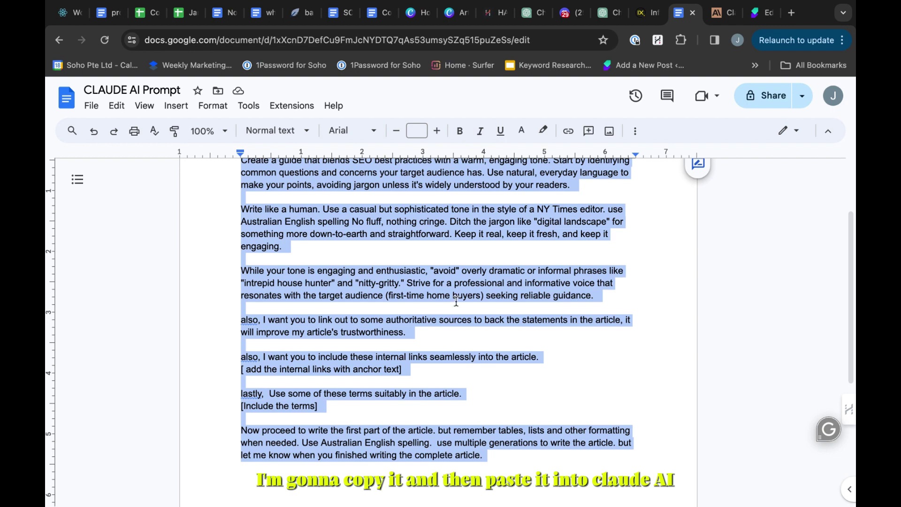
left_click(723, 18)
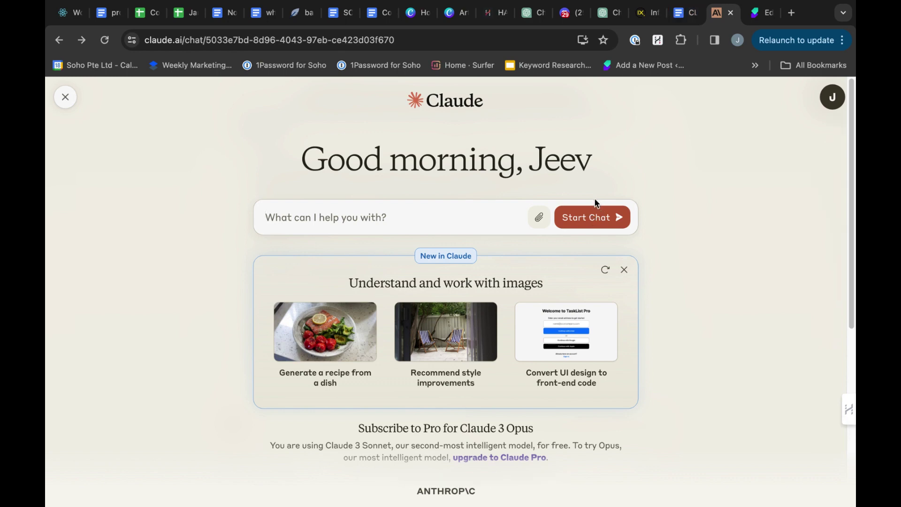
Start a new Claude chat and paste the copied prompt into the message box.
left_click(606, 220)
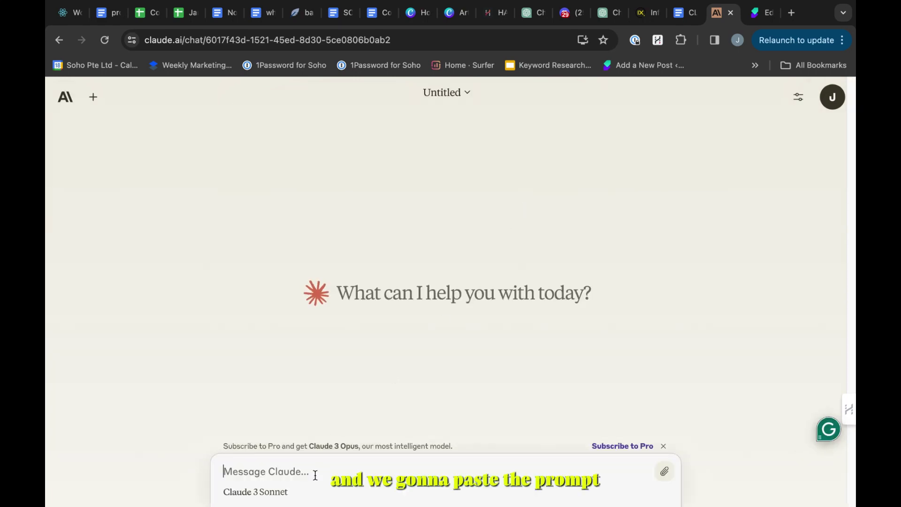
key("super+v")
scroll(397, 359, "up", 5)
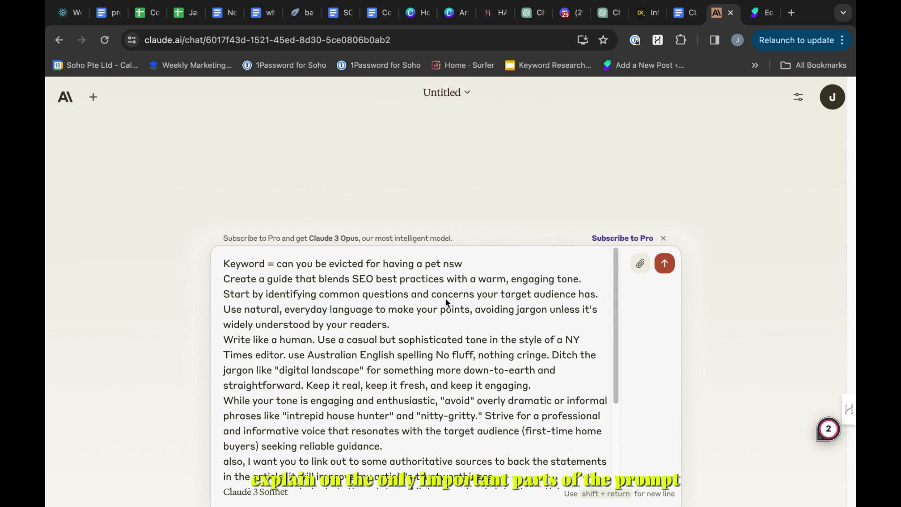
Add blank lines after 'widely understood by your readers.', 'keep it engaging.' and 'seeking reliable guidance.'.
left_click(432, 320)
key("shift+Return")
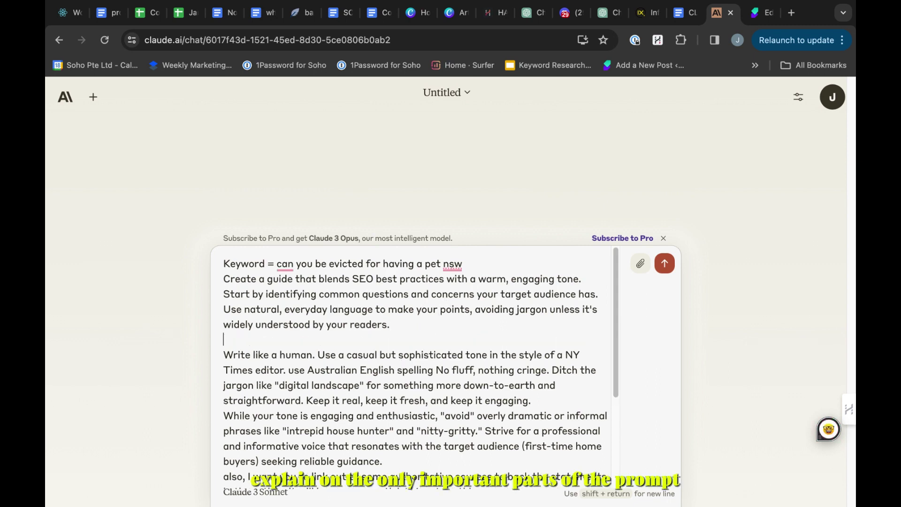
left_click(564, 400)
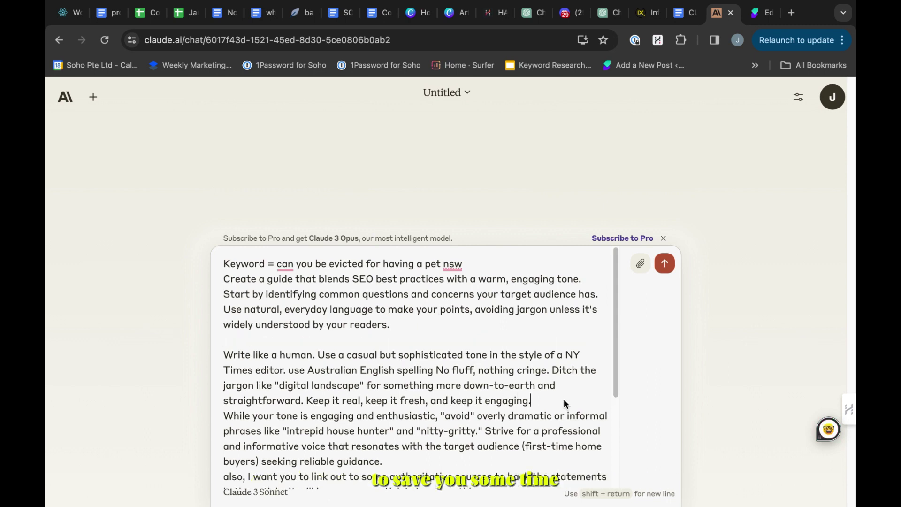
key("shift+Return")
scroll(559, 394, "down", 3)
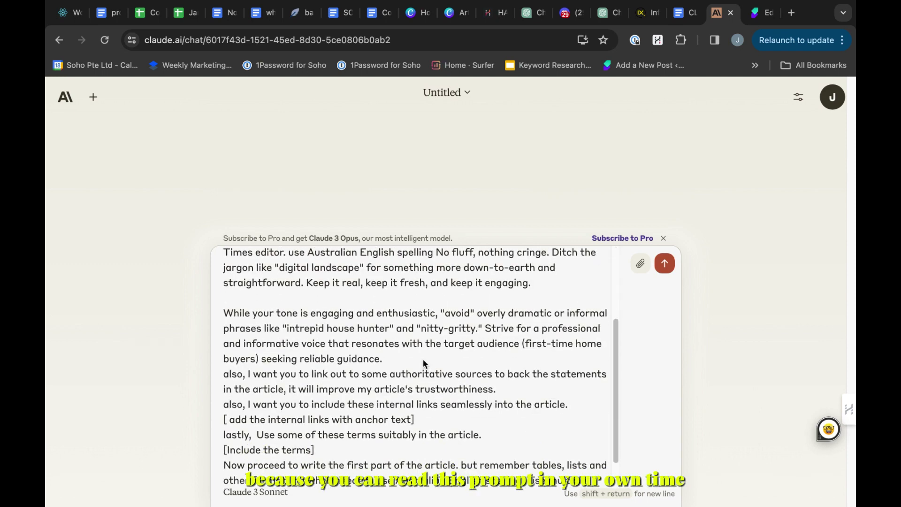
key("shift+Return")
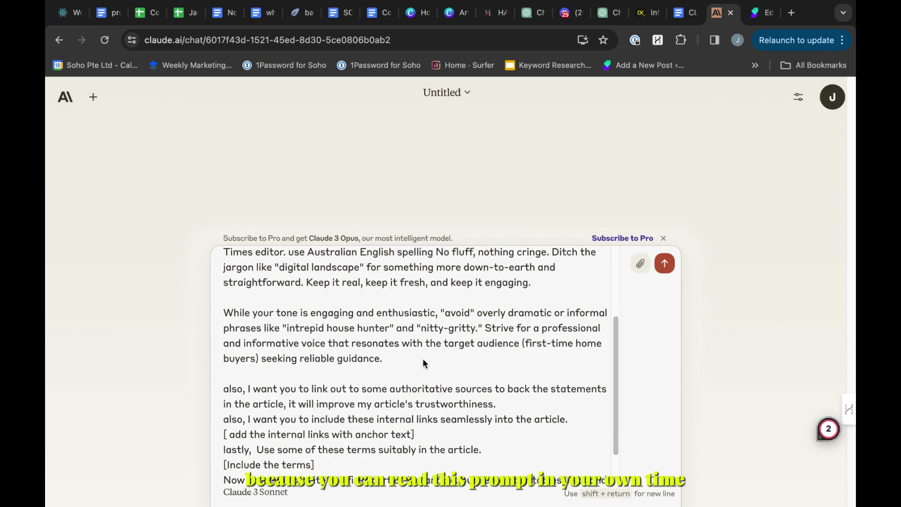
scroll(562, 398, "down", 1)
Add blank lines after 'trustworthiness.' and 'into the article.', then review the prompt.
left_click(525, 378)
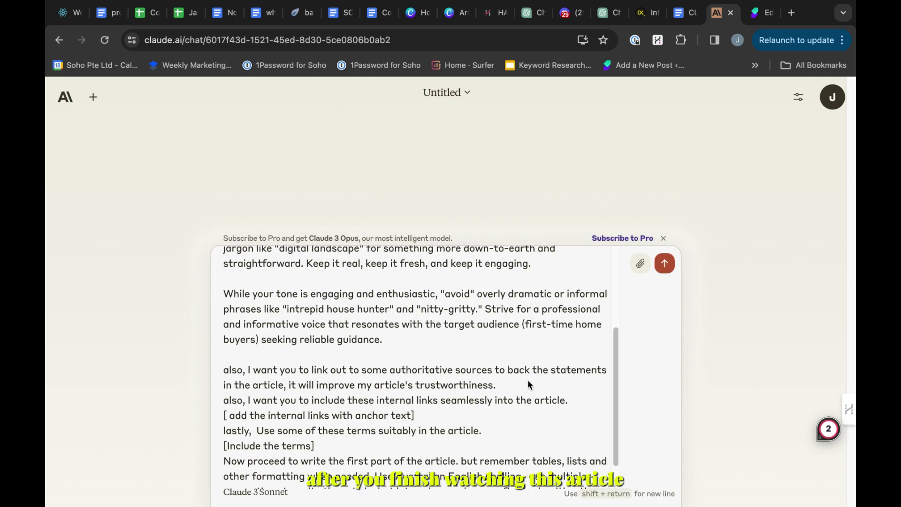
key("shift+Return")
scroll(523, 393, "down", 1)
left_click(558, 389)
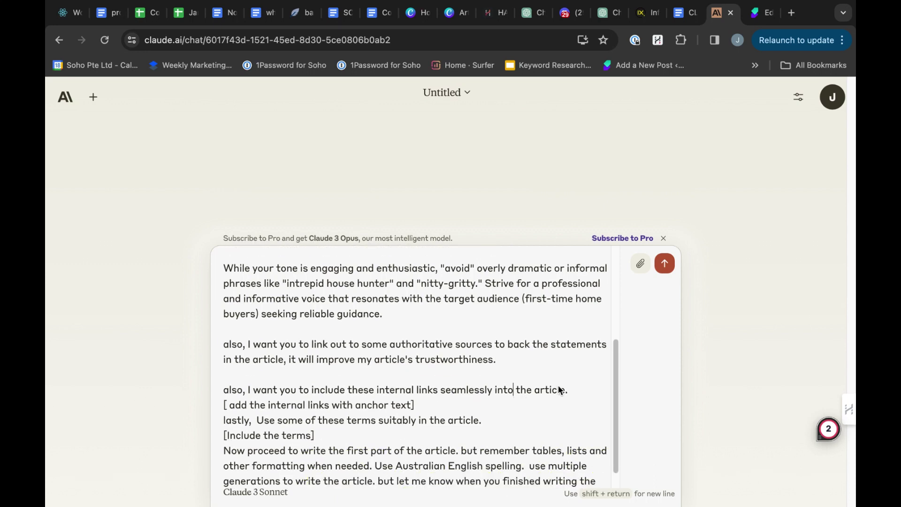
key("shift+Return")
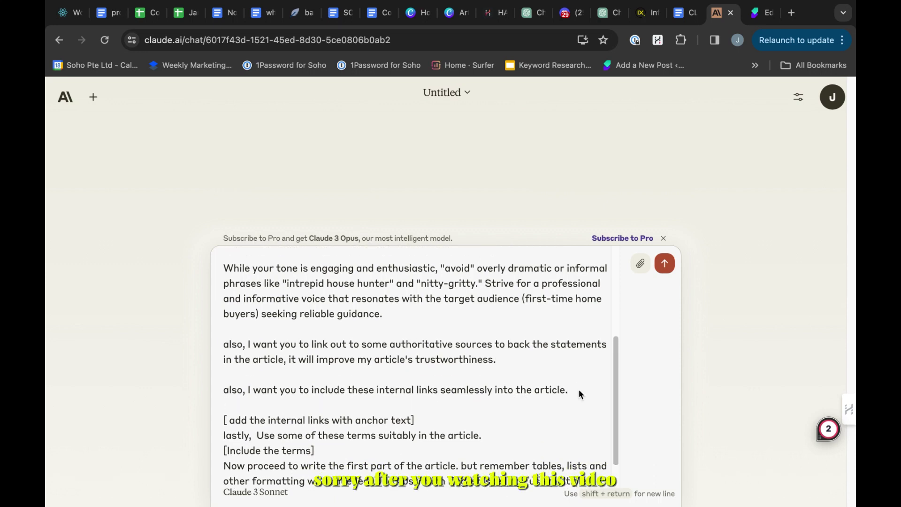
scroll(497, 417, "down", 1)
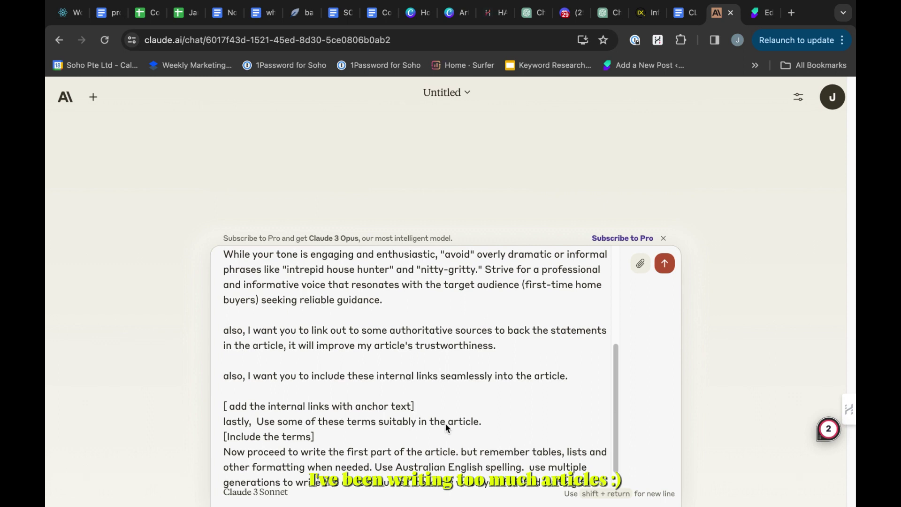
scroll(445, 424, "down", 2)
scroll(495, 382, "up", 10)
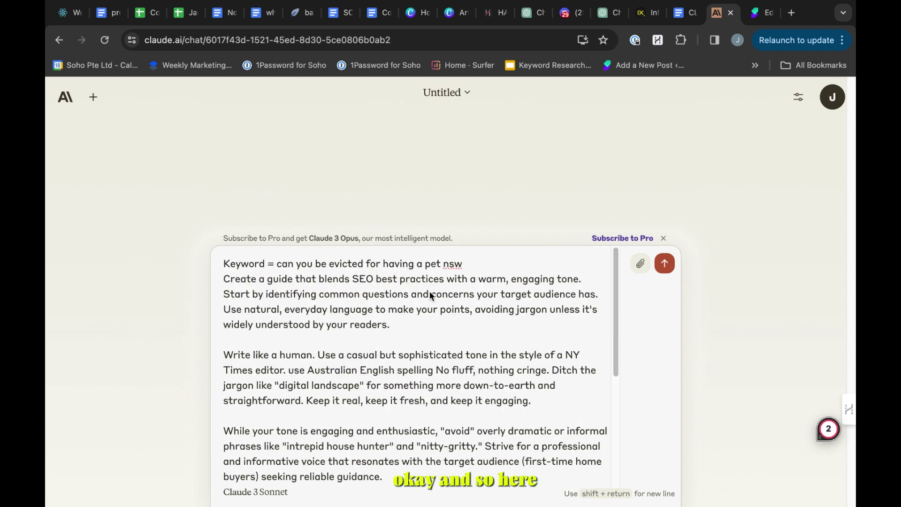
Add a blank line after the keyword line and change 'nsw' to 'NSW'.
left_click(477, 263)
key("shift+Return")
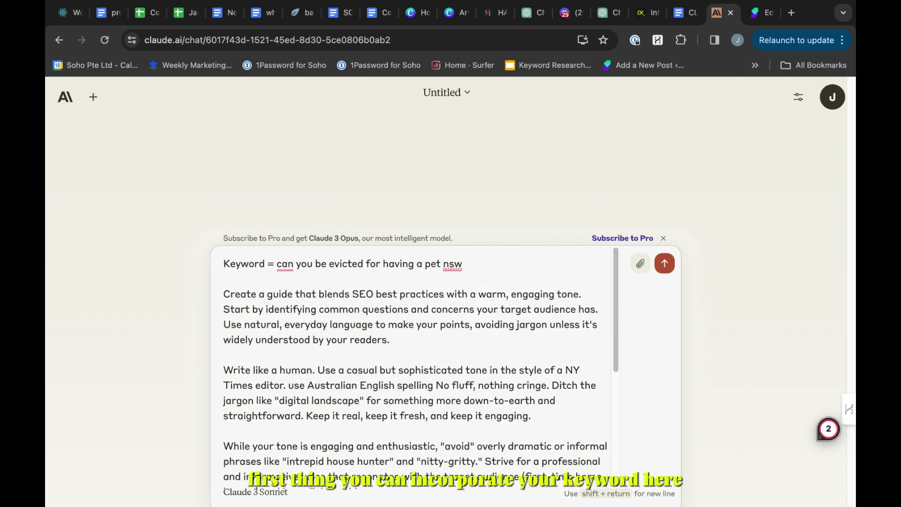
mouse_move(278, 261)
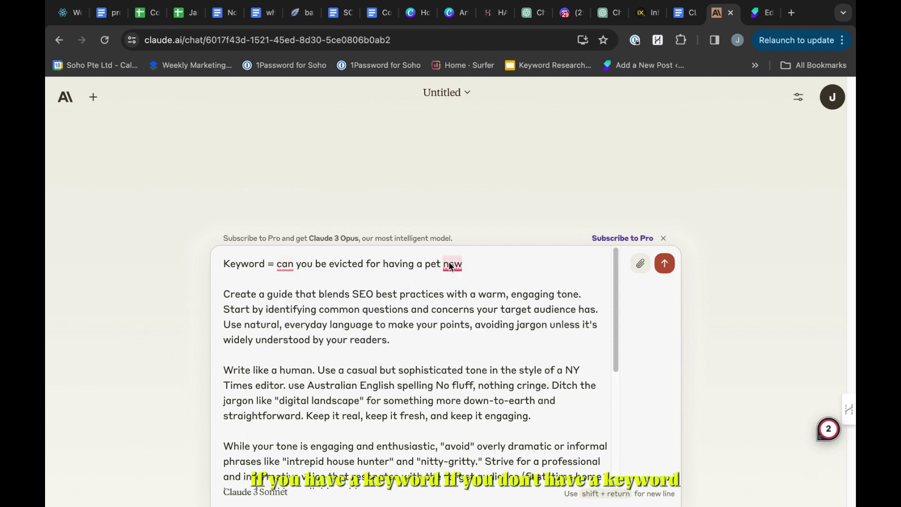
mouse_move(453, 268)
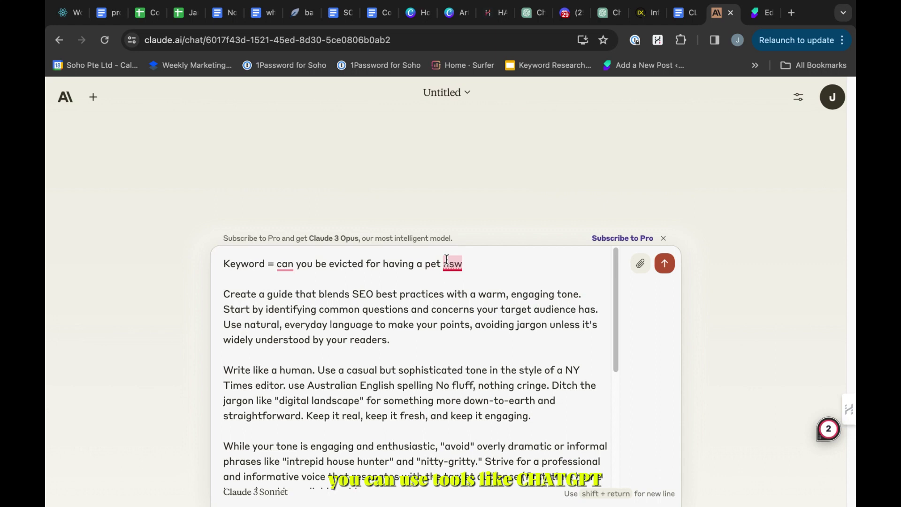
double_click(453, 264)
type("NSW")
Capitalise 'Can' and reword the keyword ending to 'in NSW'.
left_click_drag(468, 264, 330, 270)
left_click(283, 264)
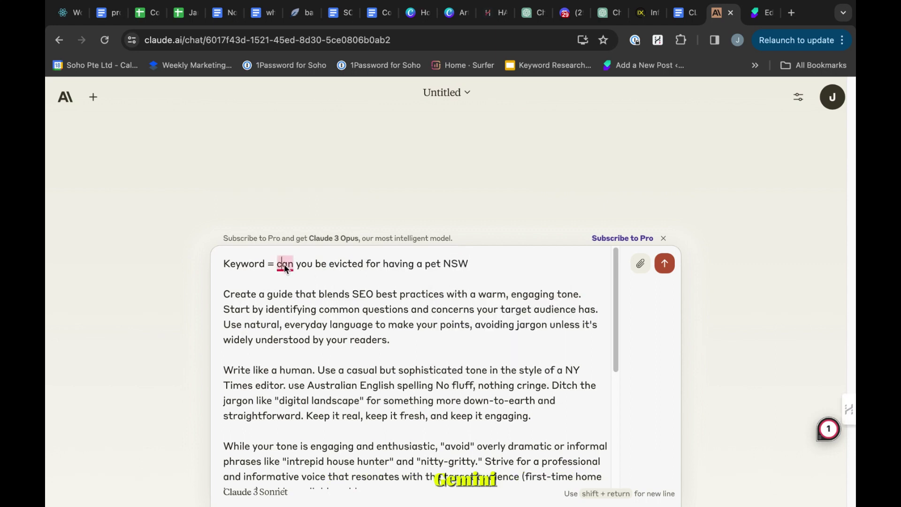
left_click(290, 302)
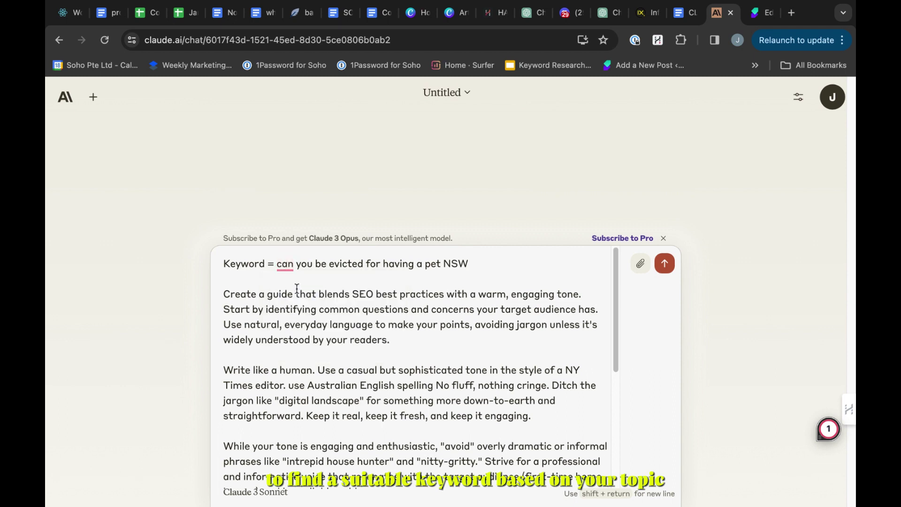
left_click(467, 271)
left_click(466, 303)
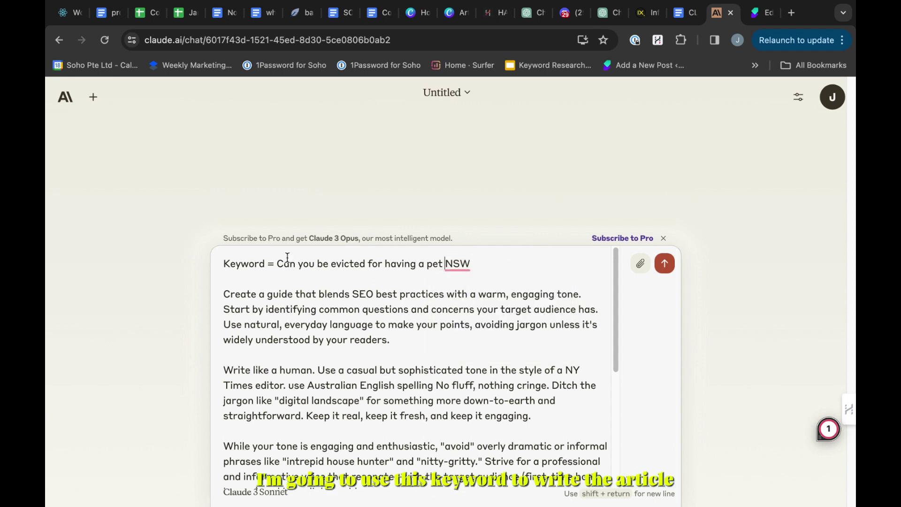
left_click_drag(282, 263, 469, 266)
left_click(514, 263)
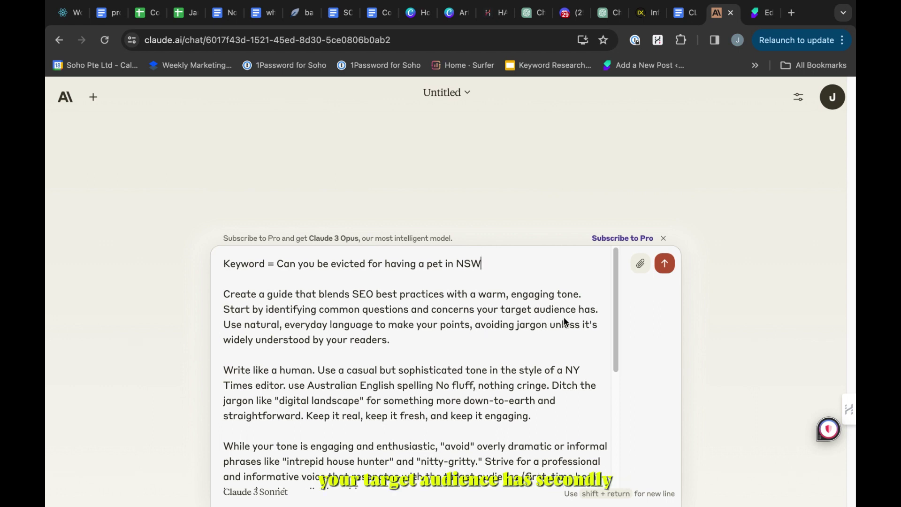
Review the tone and sources paragraphs, then add a blank line after the internal-links placeholder.
scroll(461, 324, "down", 1)
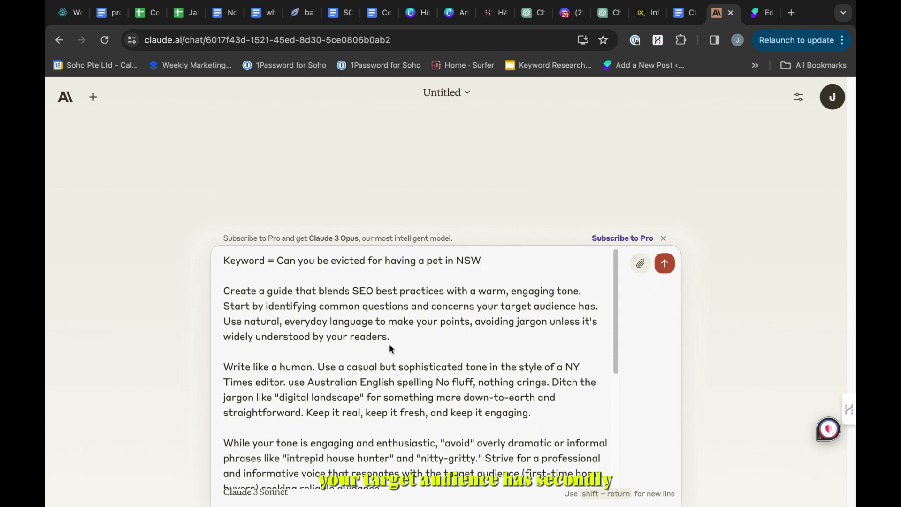
scroll(329, 338, "down", 2)
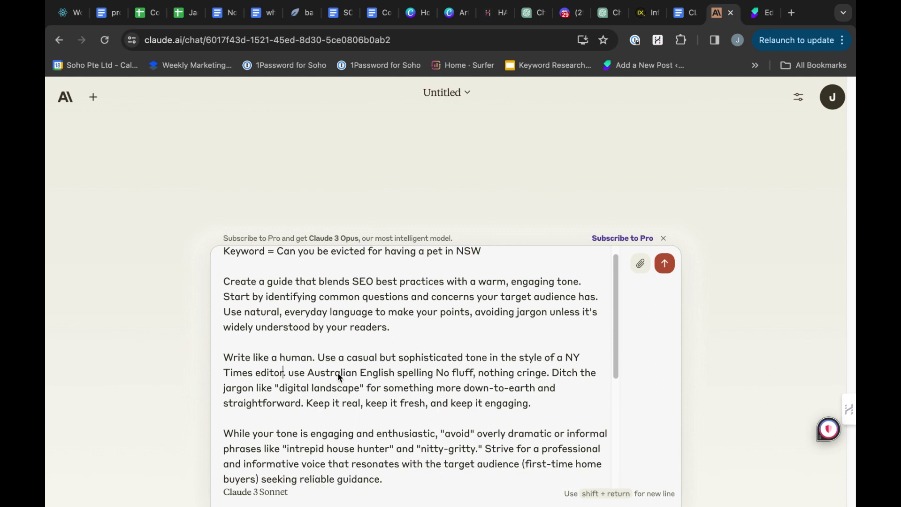
left_click(313, 376)
scroll(518, 376, "down", 1)
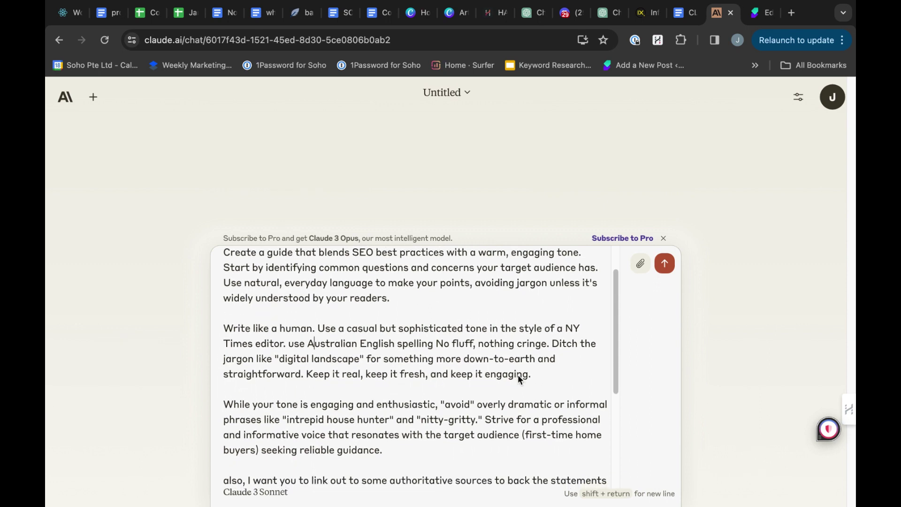
scroll(487, 374, "down", 1)
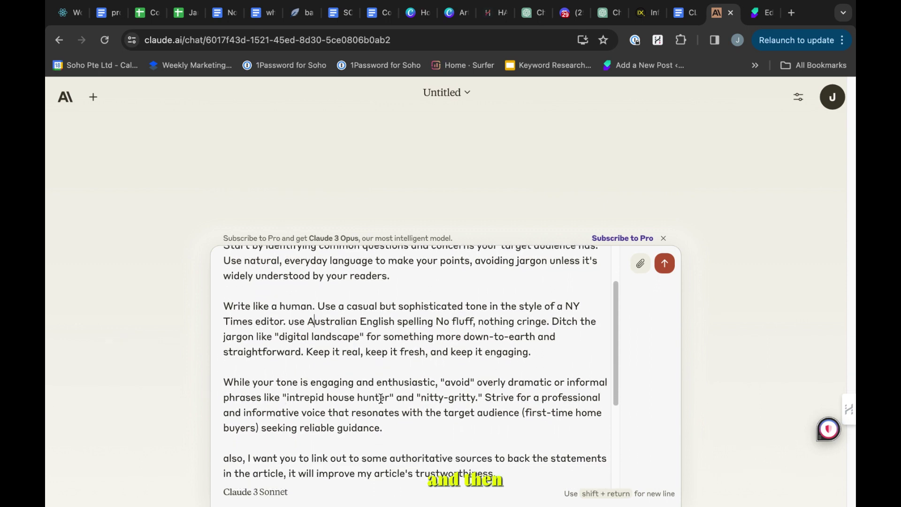
scroll(382, 404, "down", 3)
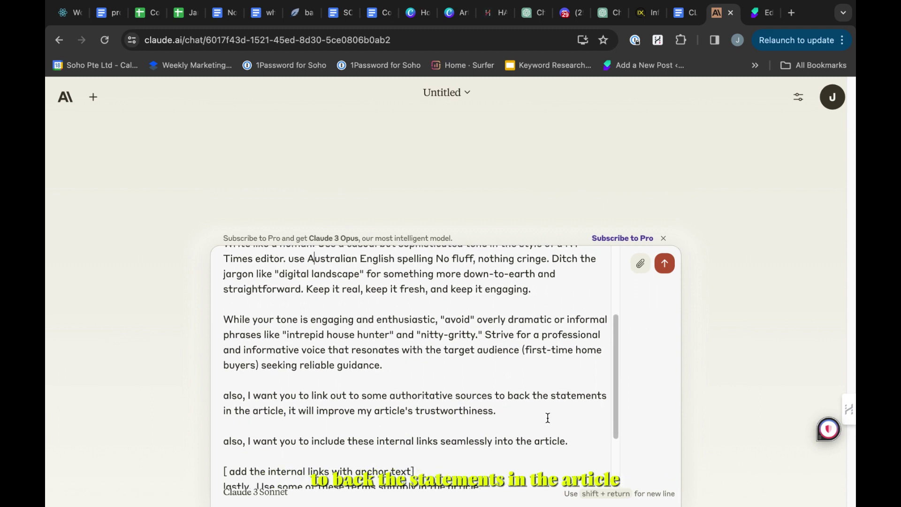
mouse_move(505, 412)
left_mouse_down()
mouse_move(284, 407)
mouse_move(498, 408)
left_mouse_up()
left_click(498, 404)
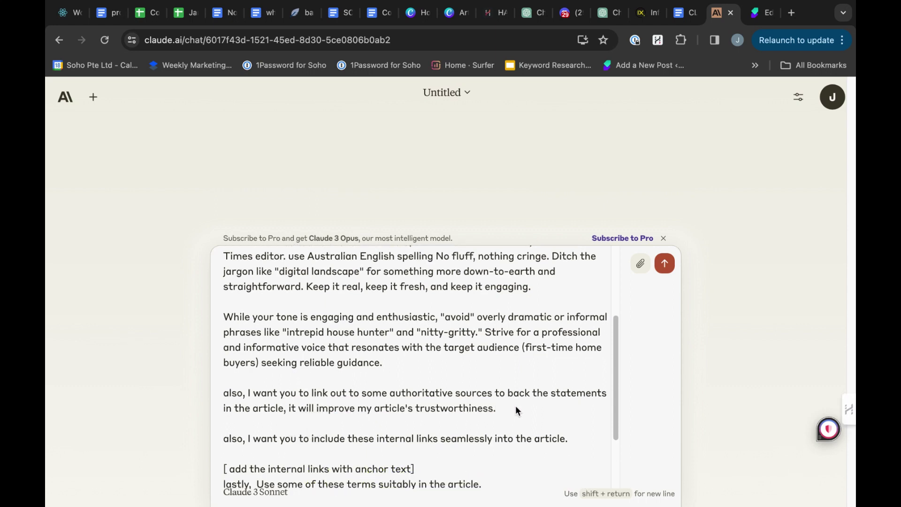
scroll(515, 411, "down", 1)
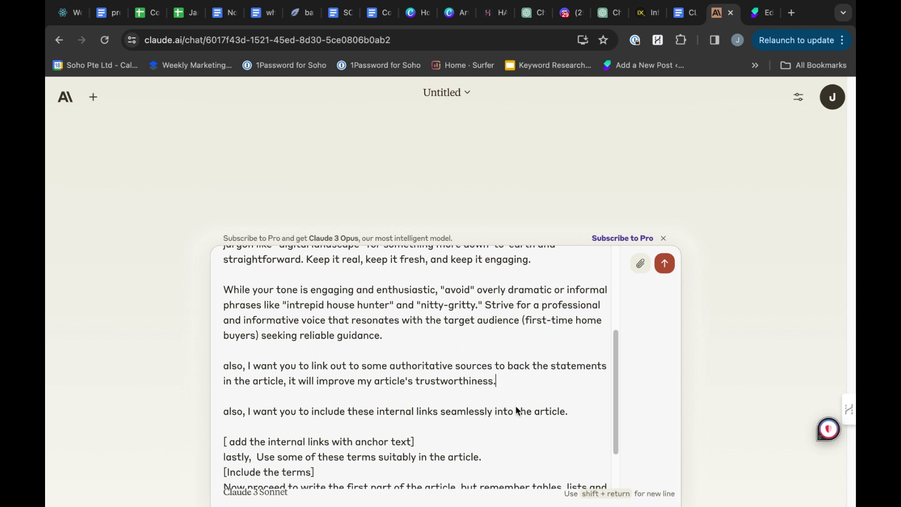
left_click(459, 437)
key("shift+Return")
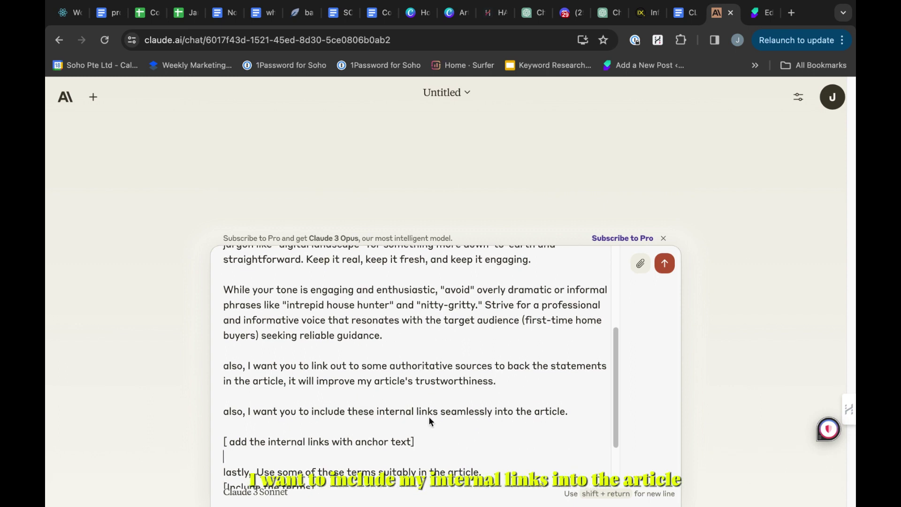
left_click(414, 440)
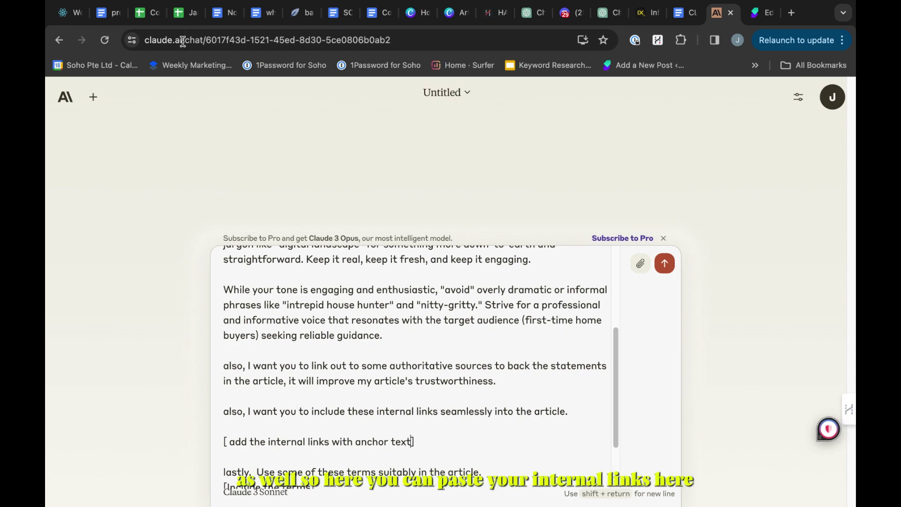
Copy the internal links from cell E122 in the Content Planner Soho sheet.
left_click(154, 17)
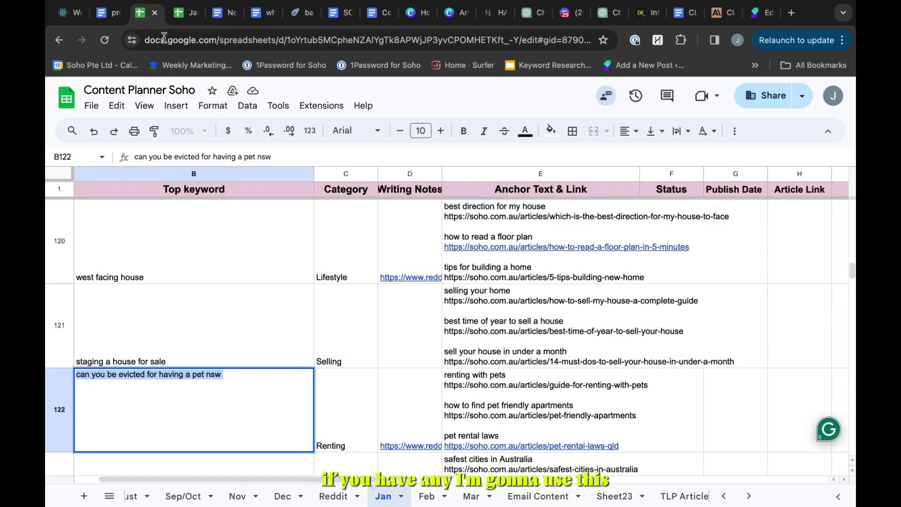
left_click(448, 387)
double_click(448, 387)
key("ctrl+a")
key("ctrl+c")
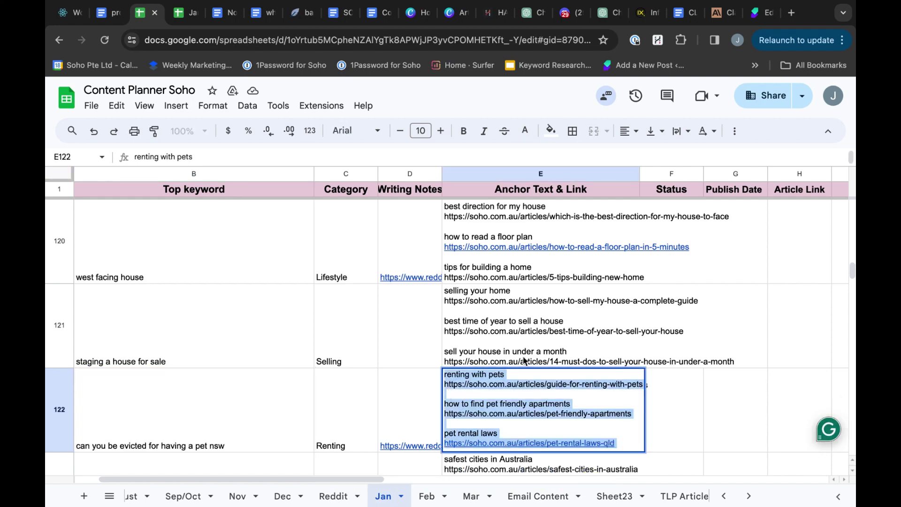
left_click(725, 15)
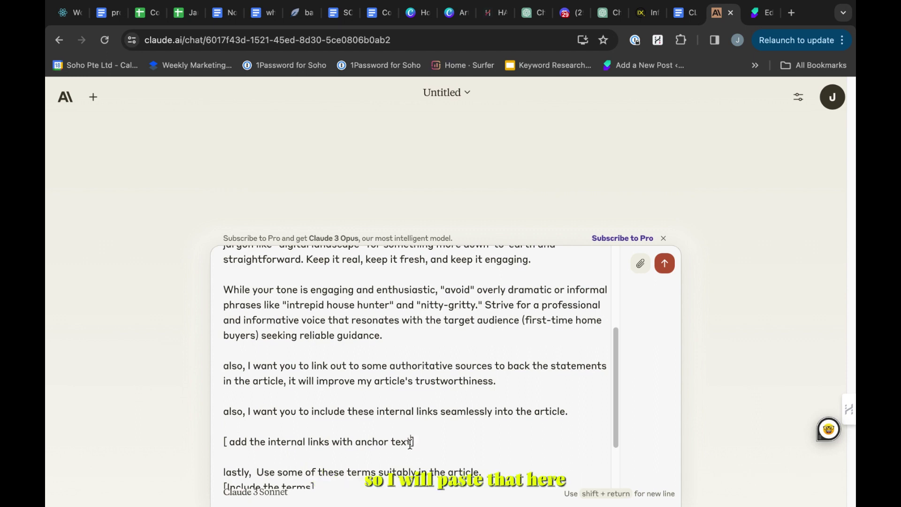
Replace the '[ add the internal links with anchor text]' placeholder with the copied links.
left_click_drag(411, 442, 237, 444)
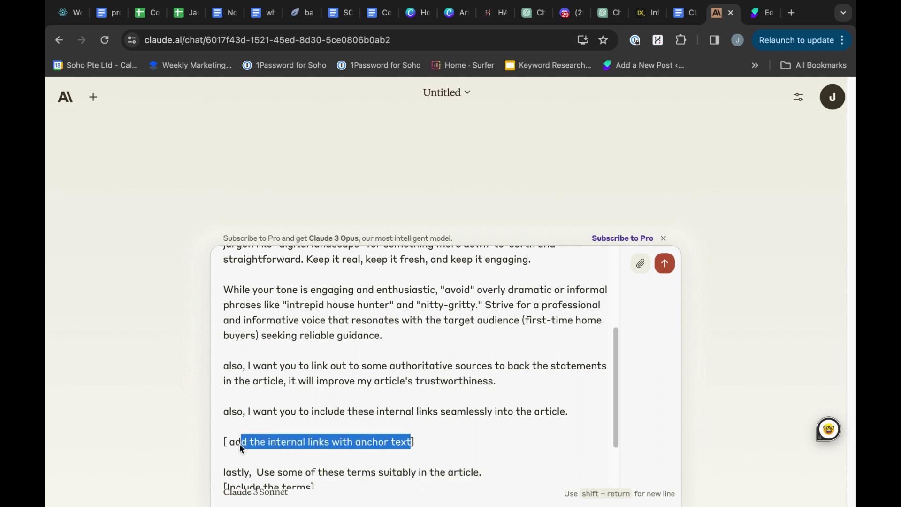
key("BackSpace")
key("BackSpace")
key("BackSpace")
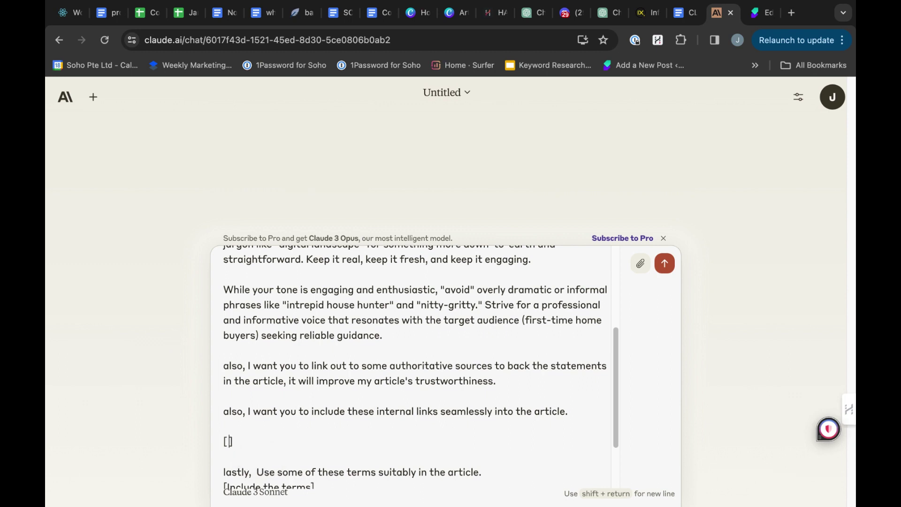
key("super+v")
Put each link's anchor text and URL on separate lines, including pet rental laws.
scroll(315, 410, "down", 1)
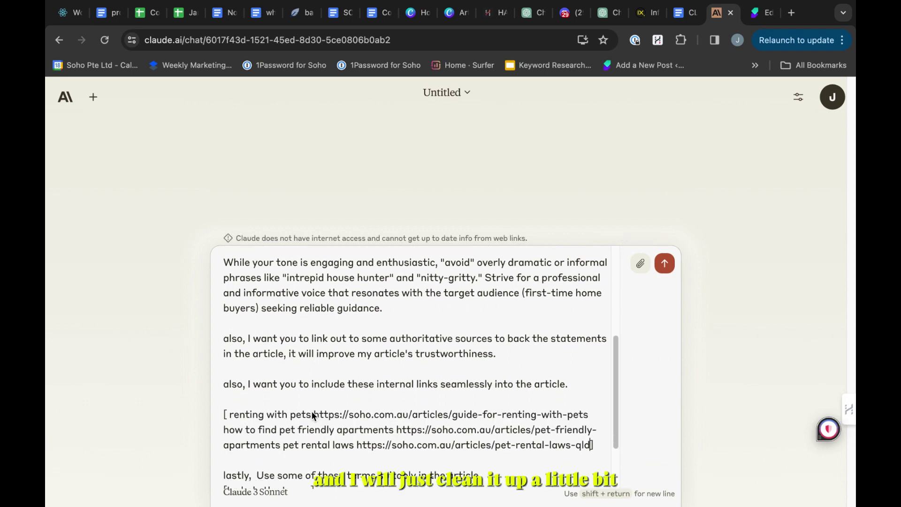
key("shift+Return")
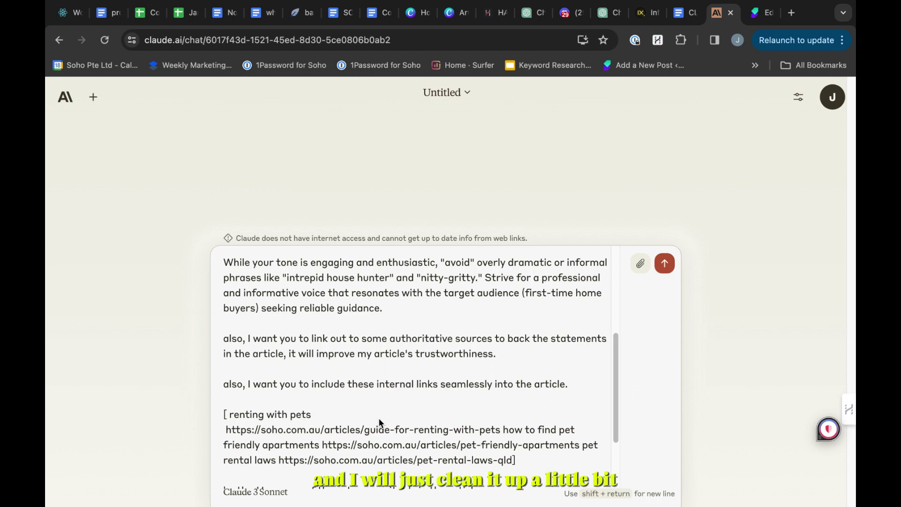
left_click(507, 430)
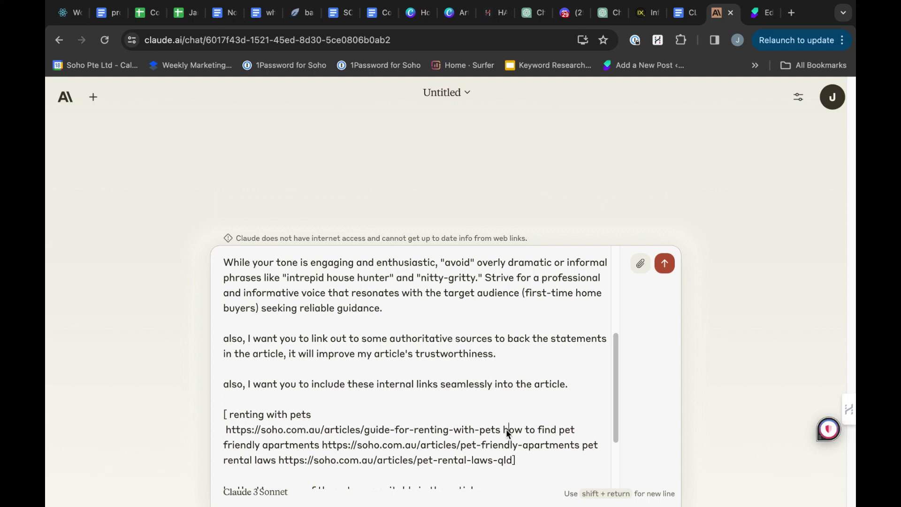
key("shift+Return")
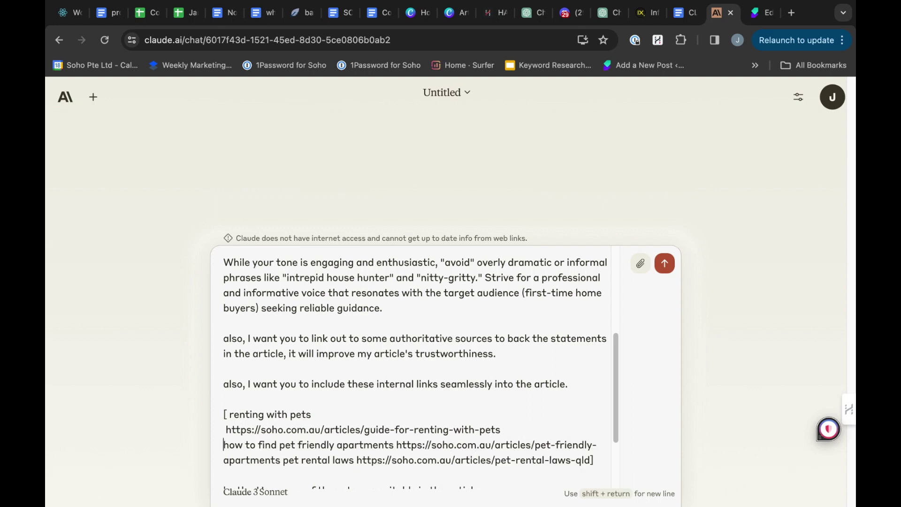
left_click(395, 445)
key("shift+Return")
scroll(394, 443, "down", 3)
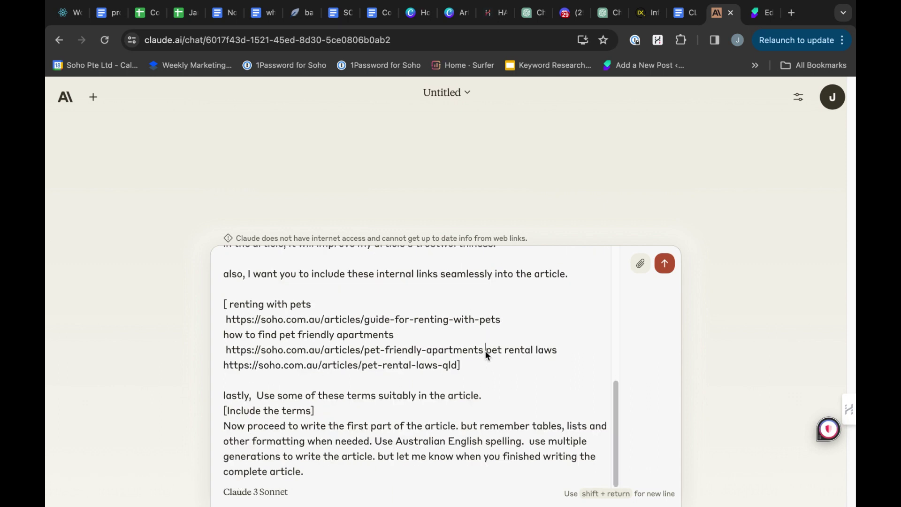
key("shift+Return")
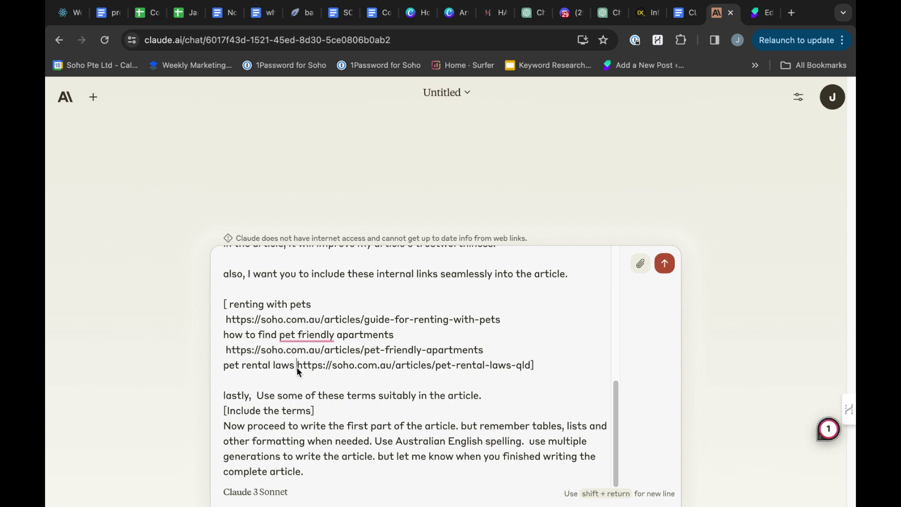
key("shift+Return")
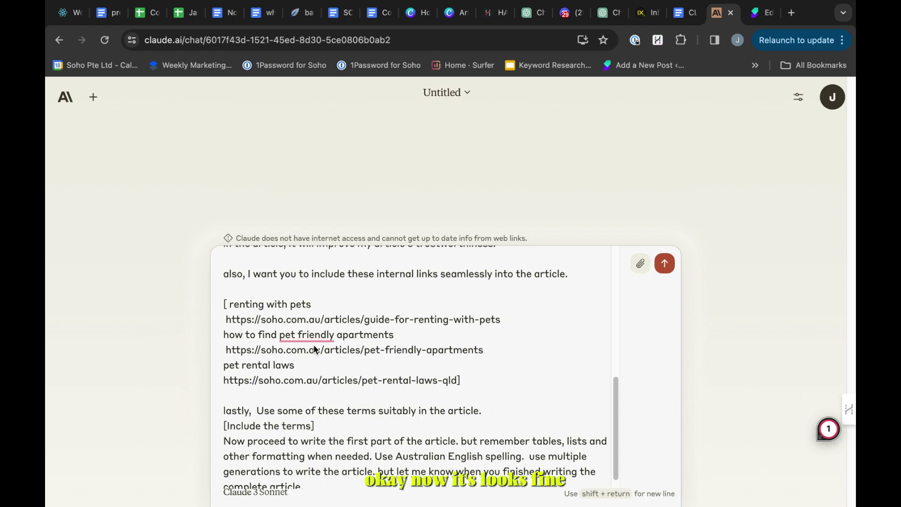
Hyphenate 'pet-friendly' and add a blank line after '[Include the terms]'.
left_click(298, 337)
type("-")
scroll(362, 406, "down", 1)
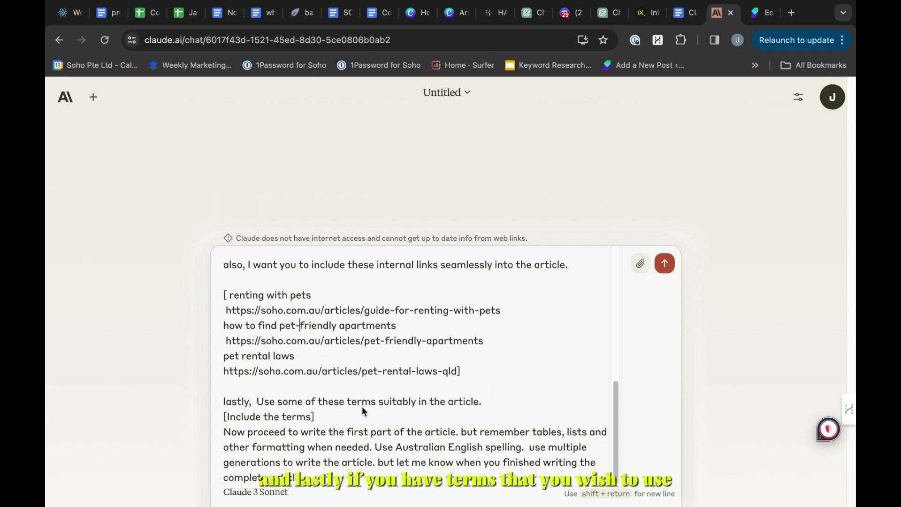
left_click(375, 408)
key("shift+Return")
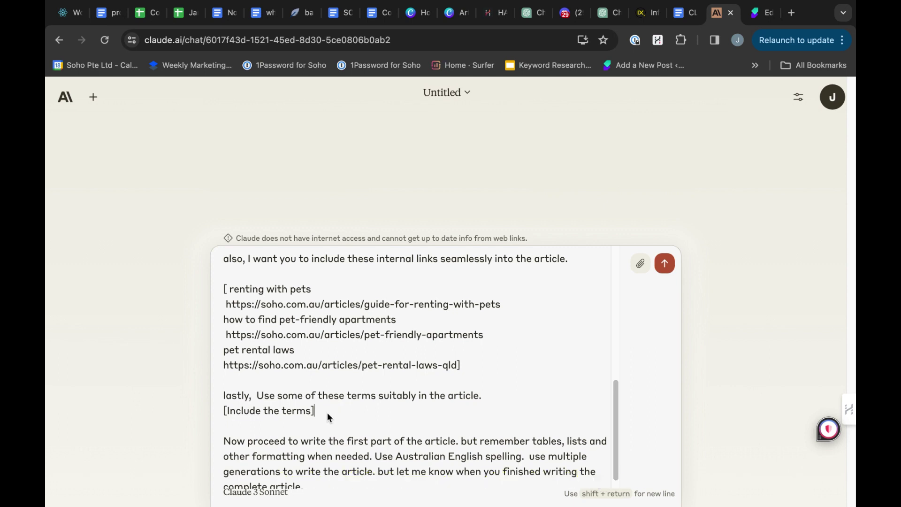
Delete the 'lastly… [Include the terms]' instruction and its leftover blank line.
left_click_drag(320, 413, 219, 396)
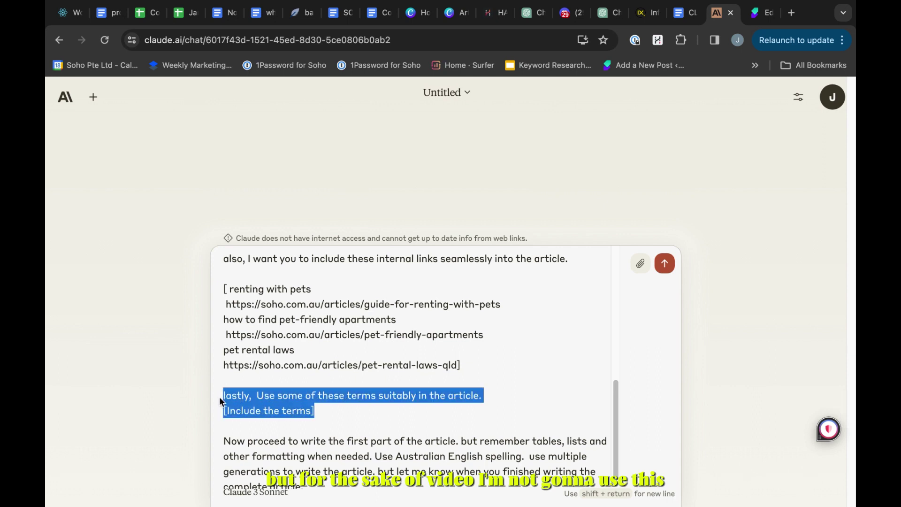
key("BackSpace")
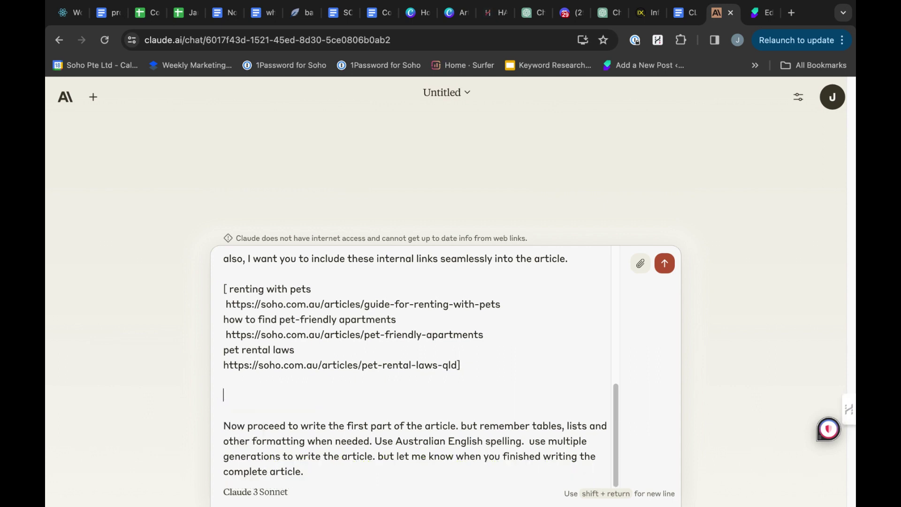
key("BackSpace")
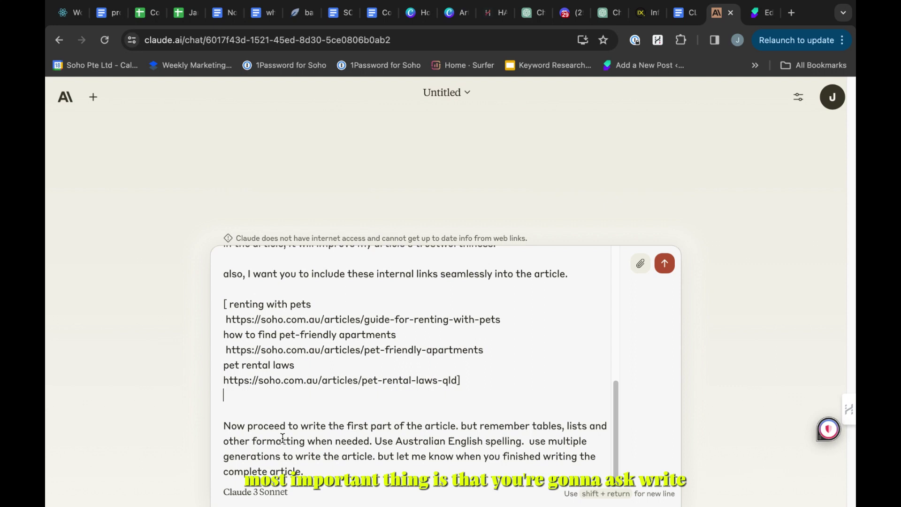
Move the 'use multiple generations' request into its own paragraph.
left_click(529, 441)
key("shift+Return")
key("shift+Return")
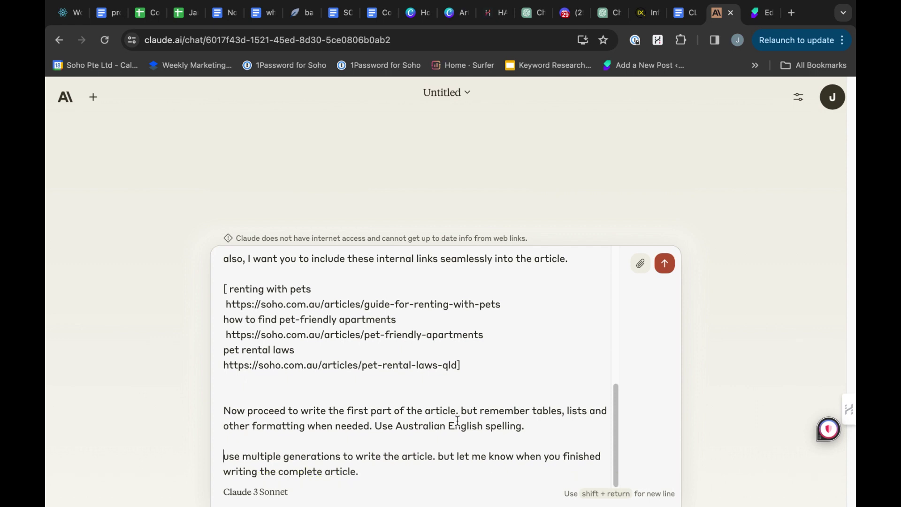
left_click_drag(244, 454, 413, 457)
left_click(442, 458)
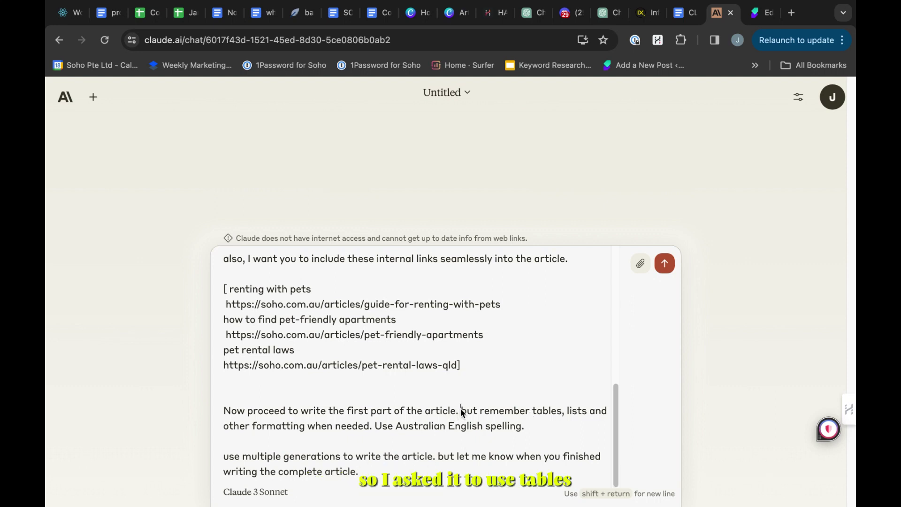
left_click_drag(461, 410, 526, 429)
left_click(550, 423)
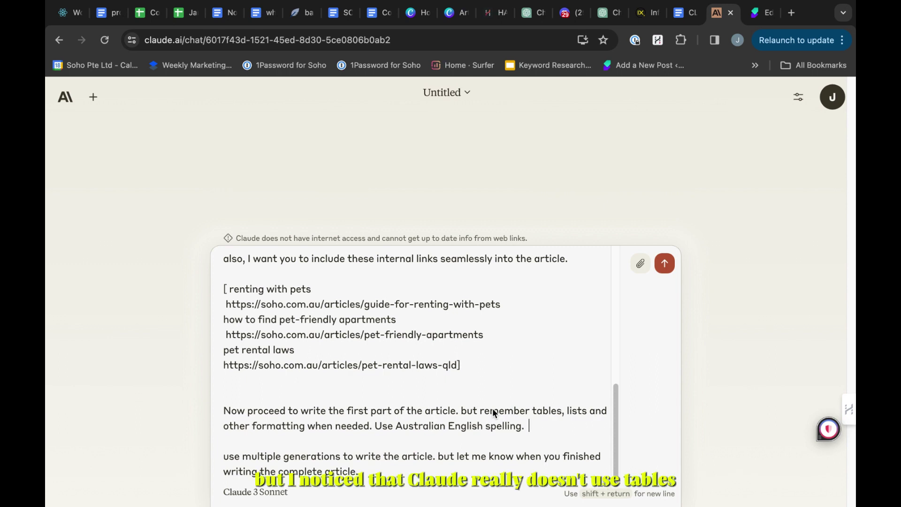
left_click(574, 411)
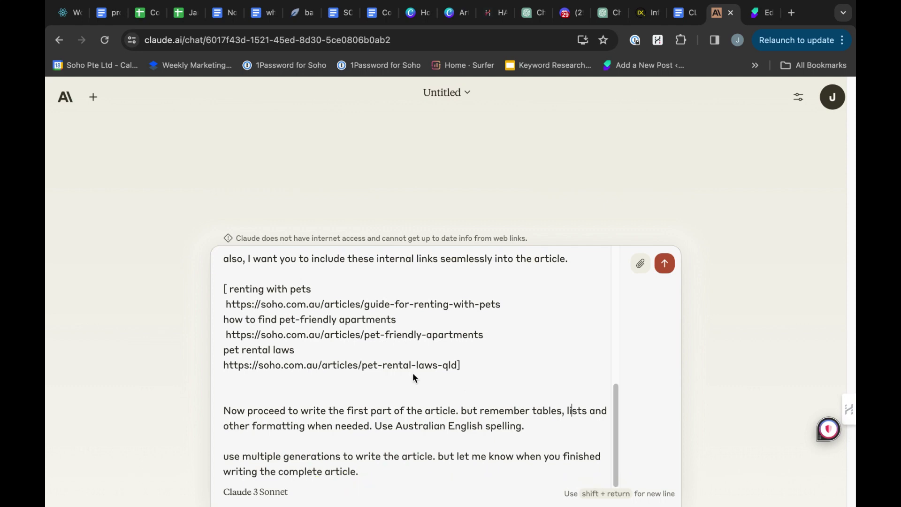
Check the pet-eviction prompt once more and send it to Claude.
scroll(413, 374, "up", 1)
scroll(413, 373, "up", 10)
scroll(413, 373, "down", 10)
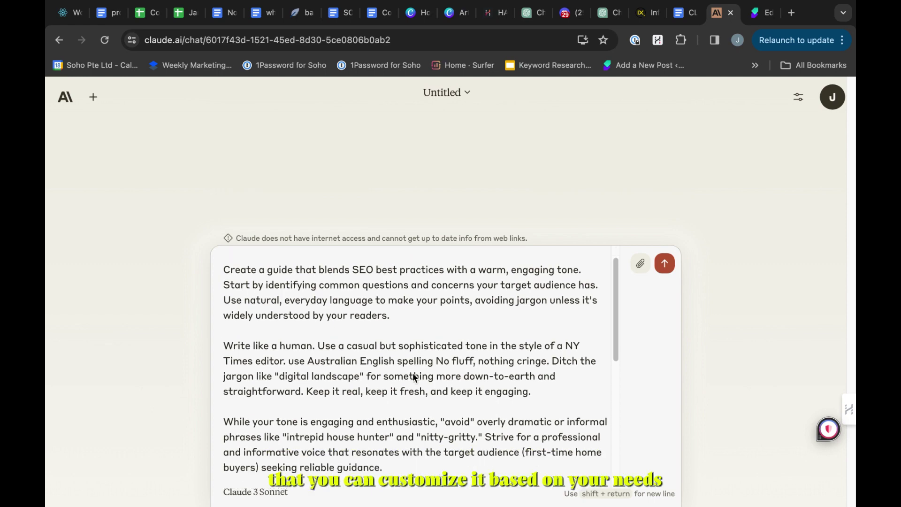
scroll(413, 373, "up", 10)
scroll(413, 373, "down", 10)
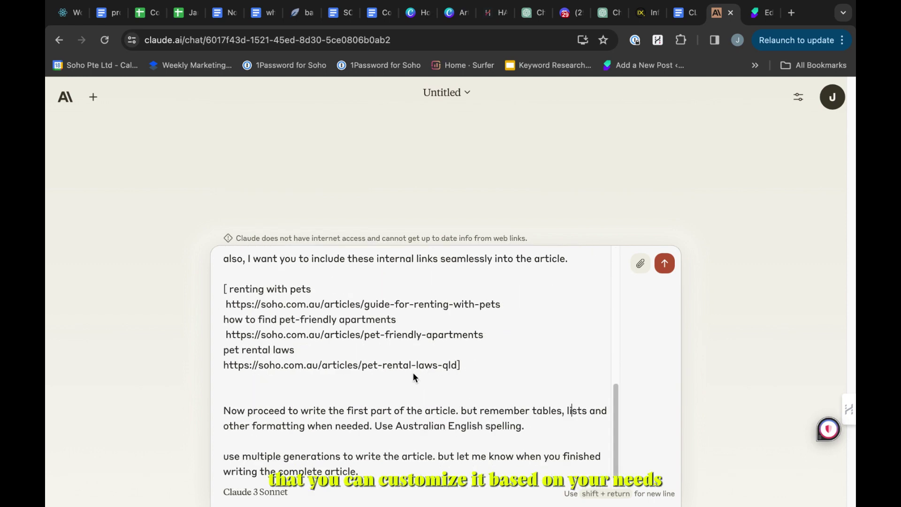
left_click(667, 265)
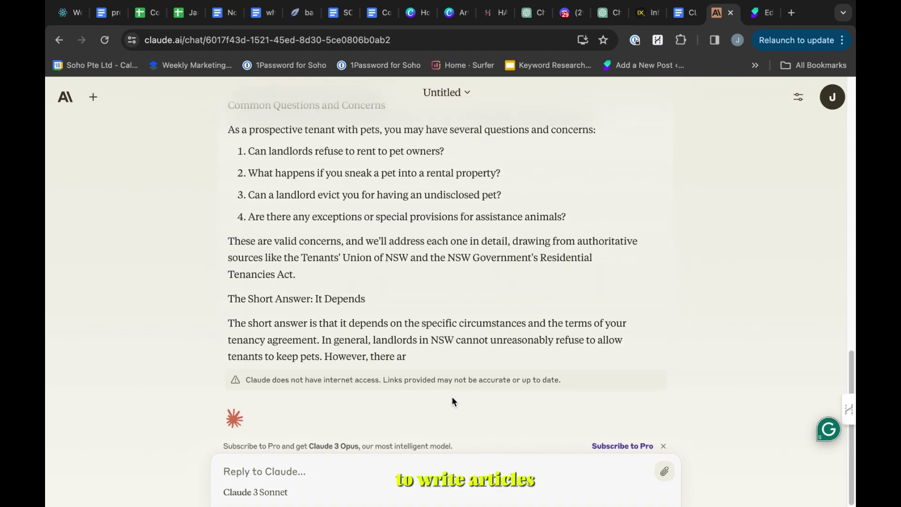
Once the reply finishes, scroll up and highlight the four numbered questions.
right_click(453, 400)
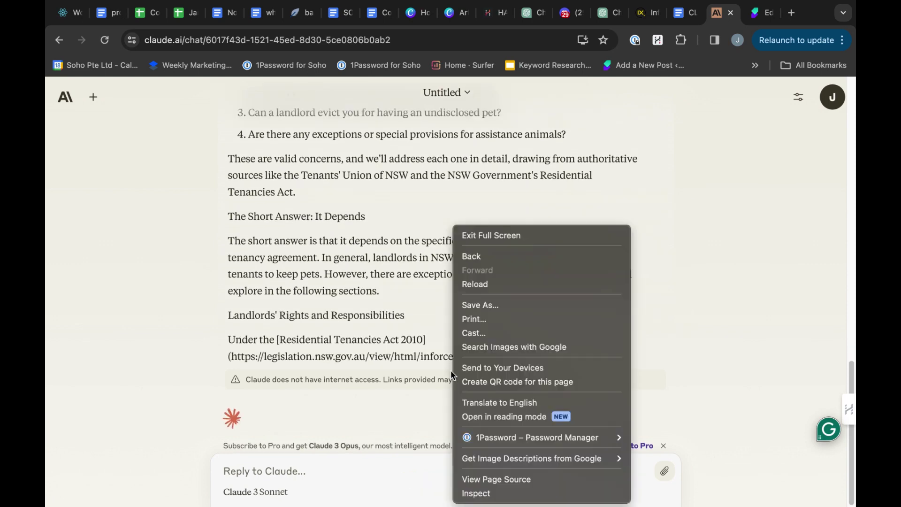
left_click(367, 269)
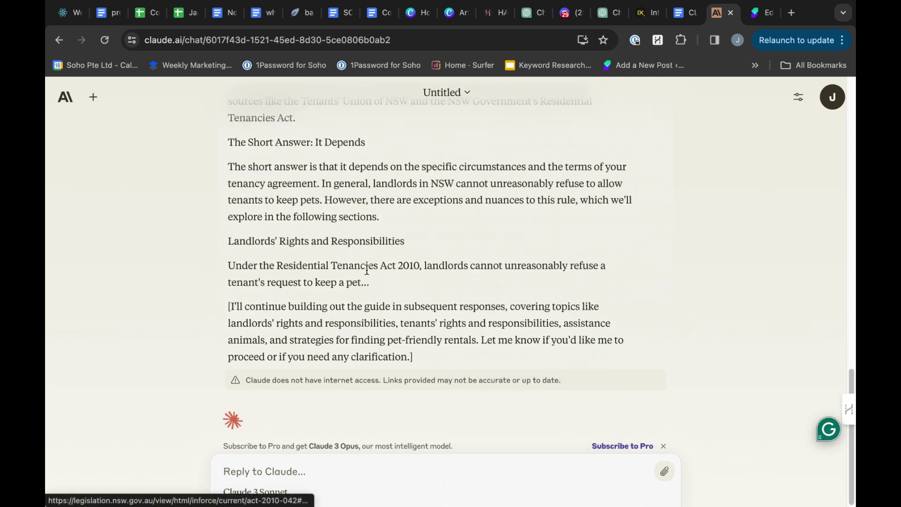
scroll(366, 269, "up", 3)
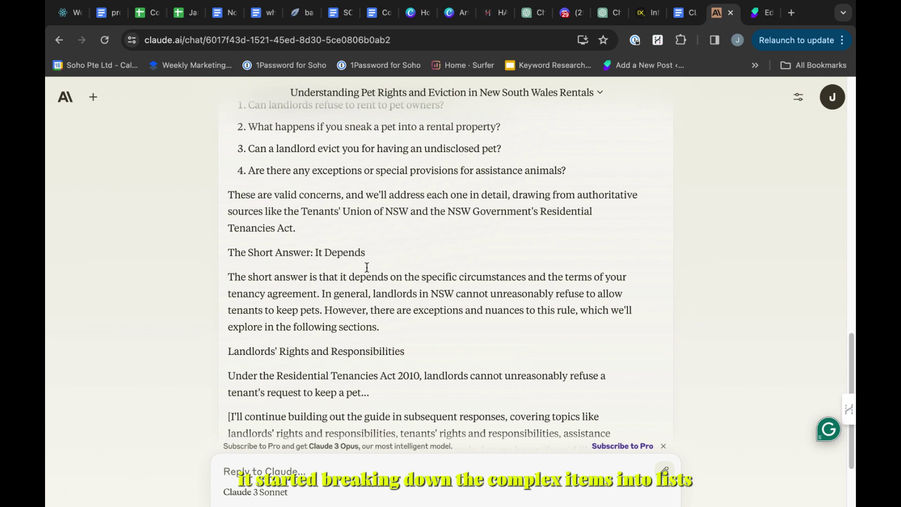
scroll(366, 266, "up", 2)
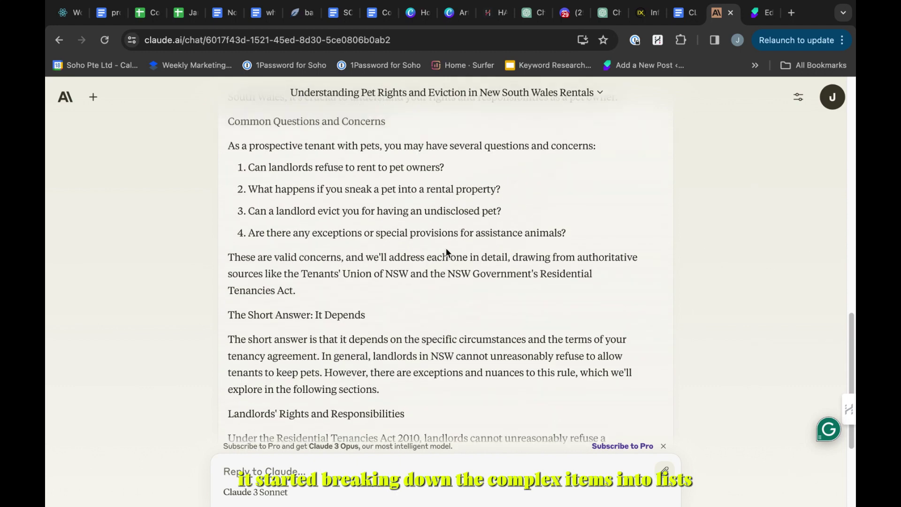
scroll(282, 200, "up", 1)
left_click_drag(246, 186, 597, 255)
left_click(497, 241)
scroll(497, 242, "up", 1)
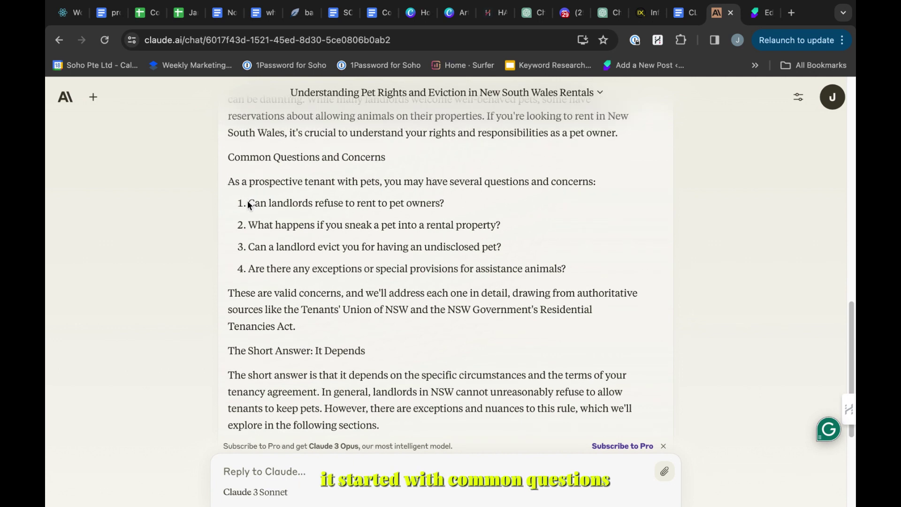
left_click_drag(246, 200, 364, 220)
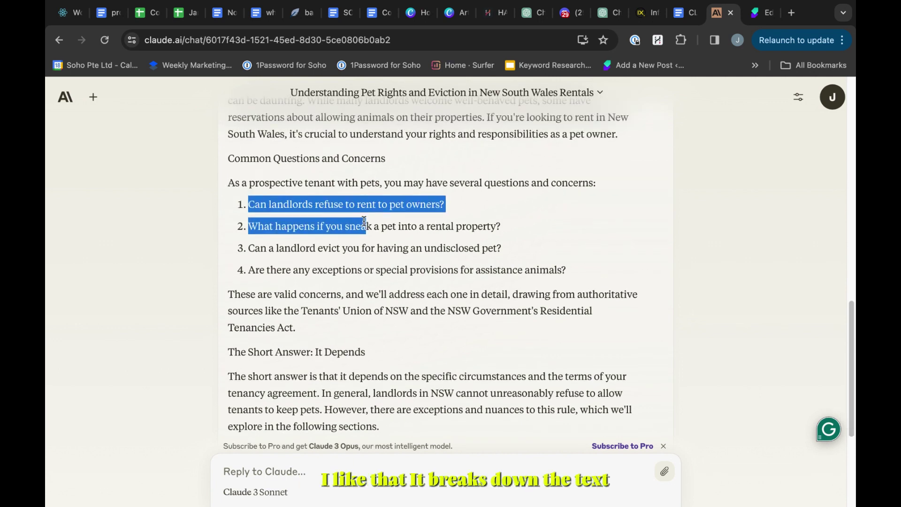
scroll(363, 220, "up", 1)
scroll(364, 221, "up", 1)
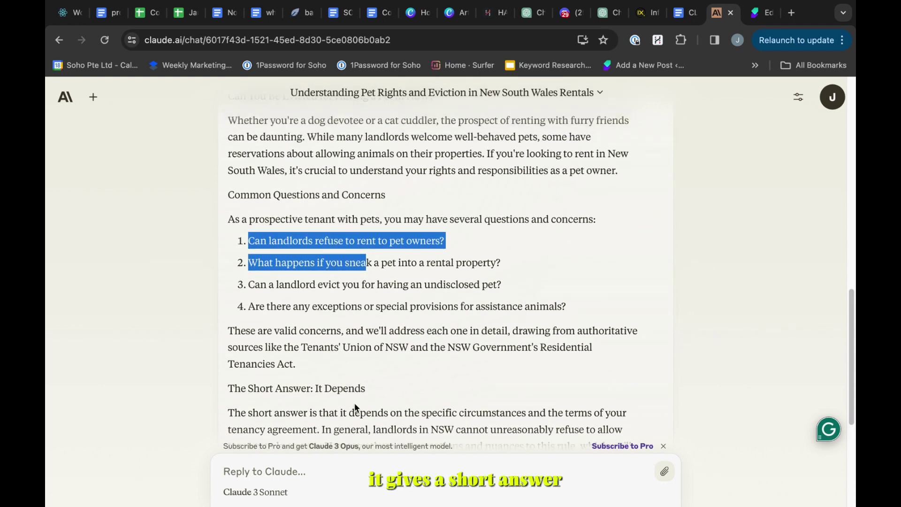
left_click(338, 394)
Highlight the Residential Tenancies Act 2010 paragraph in the legal section.
scroll(339, 394, "down", 3)
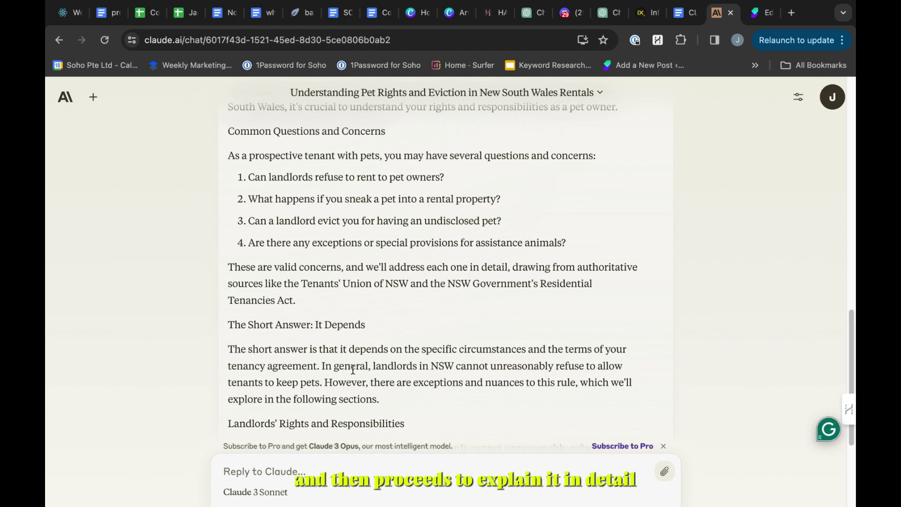
scroll(353, 370, "down", 3)
scroll(353, 370, "down", 1)
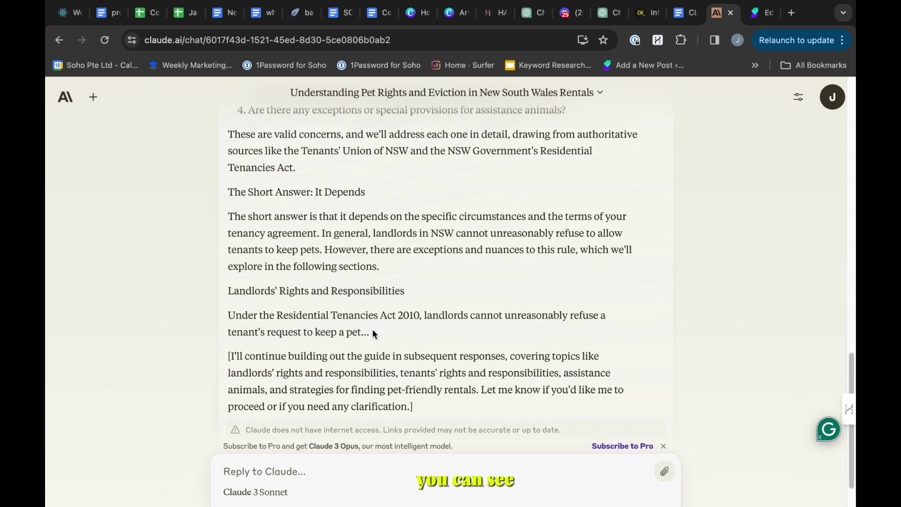
left_click_drag(373, 332, 329, 306)
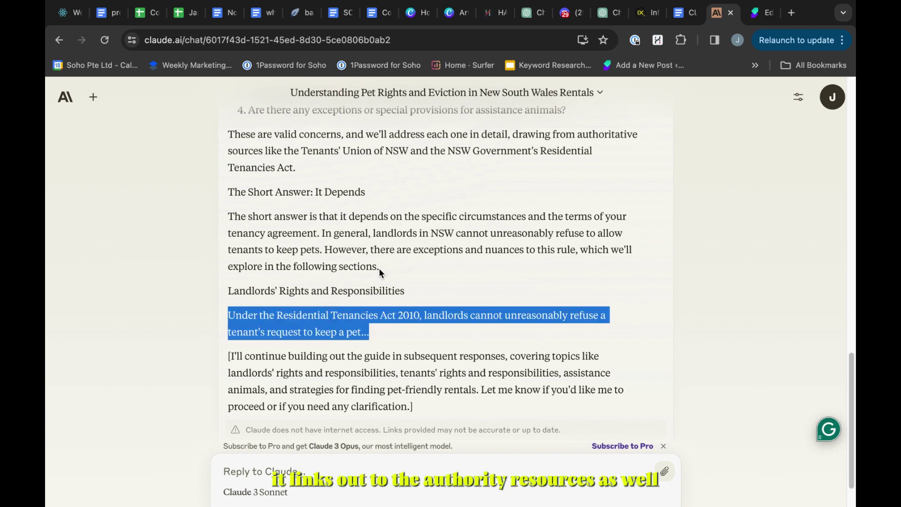
scroll(378, 268, "up", 2)
left_click(388, 250)
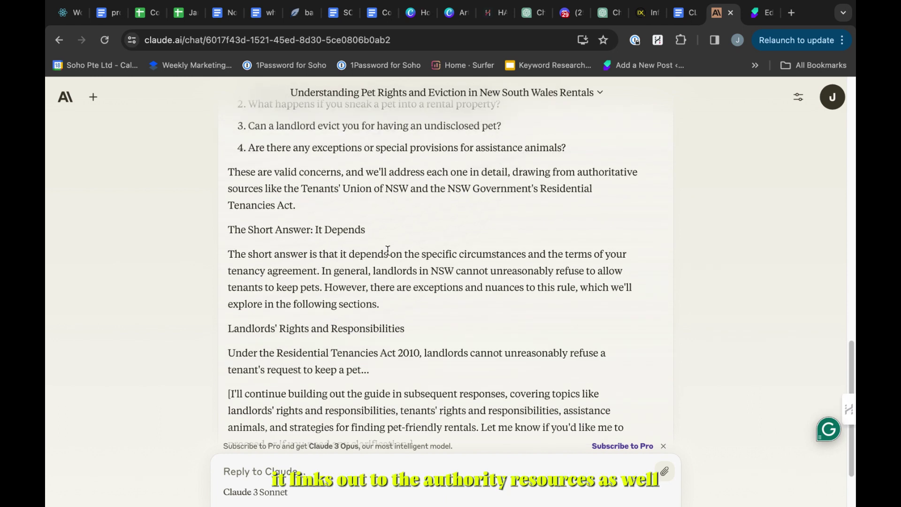
scroll(387, 255, "up", 2)
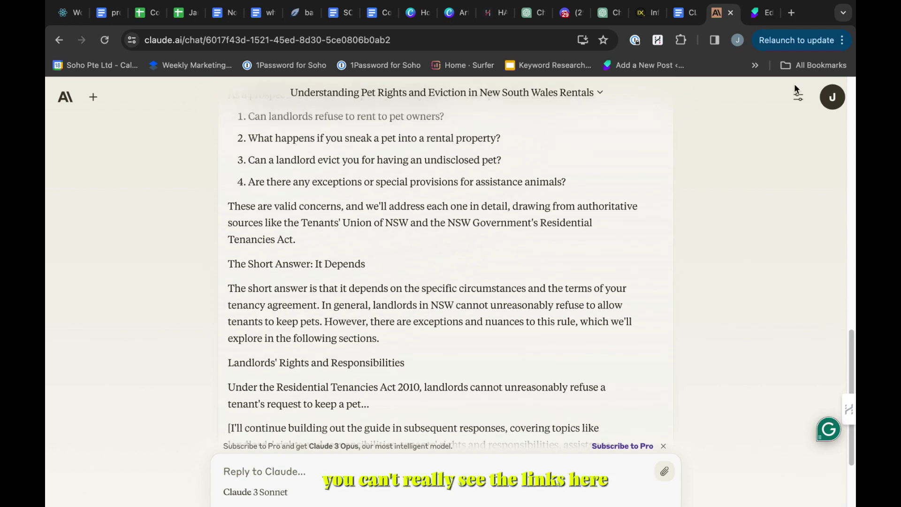
Load the Google Docs home page in a new browser tab using the 'cr' address-bar suggestion.
left_click(798, 14)
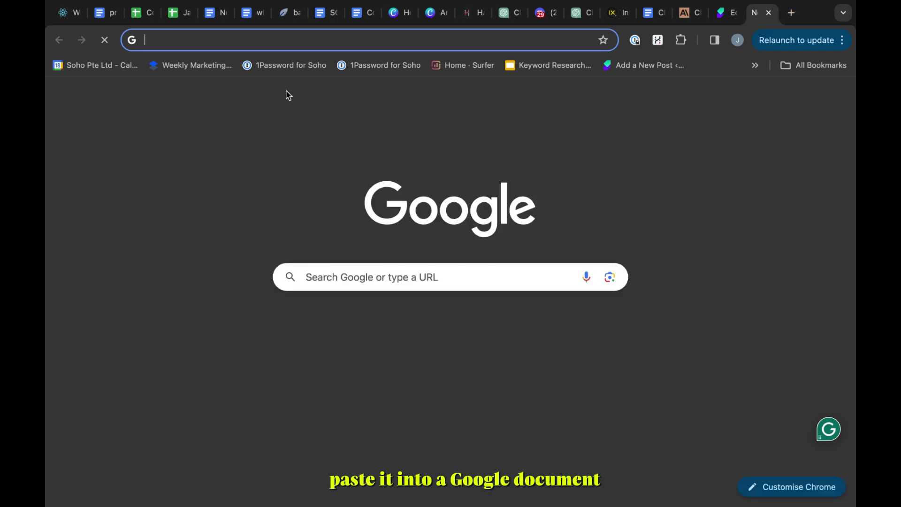
type("cr")
left_click(178, 83)
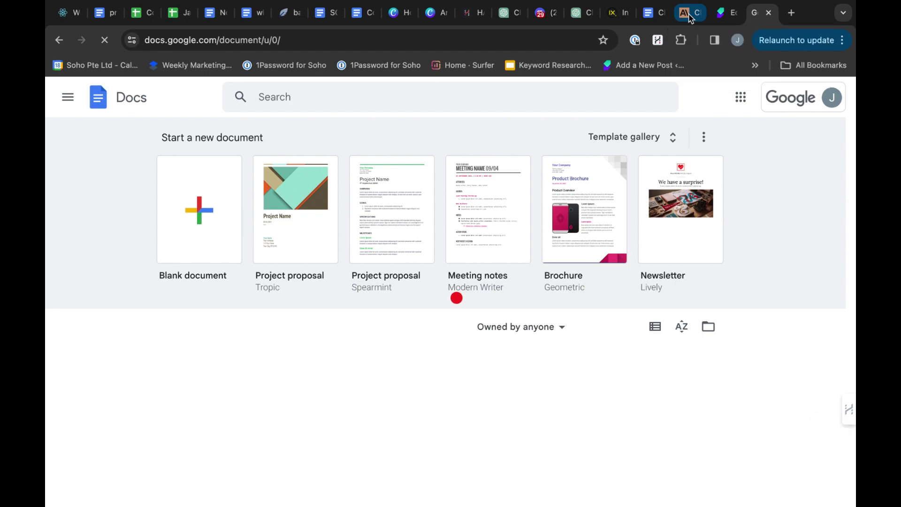
Back in Claude, select the article from 'Can You Be Evicted for Having a Pet in NSW?' through The Short Answer.
left_click(687, 14)
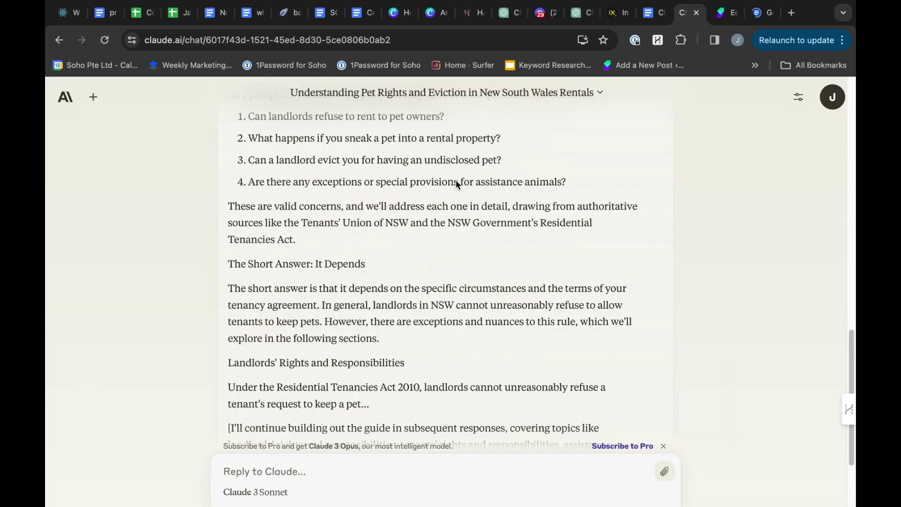
scroll(461, 197, "up", 1)
scroll(468, 208, "up", 5)
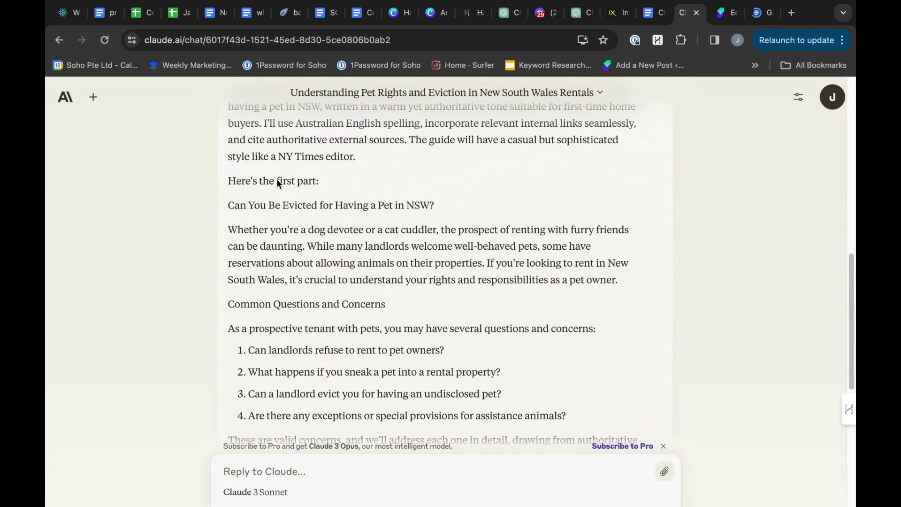
scroll(280, 181, "up", 2)
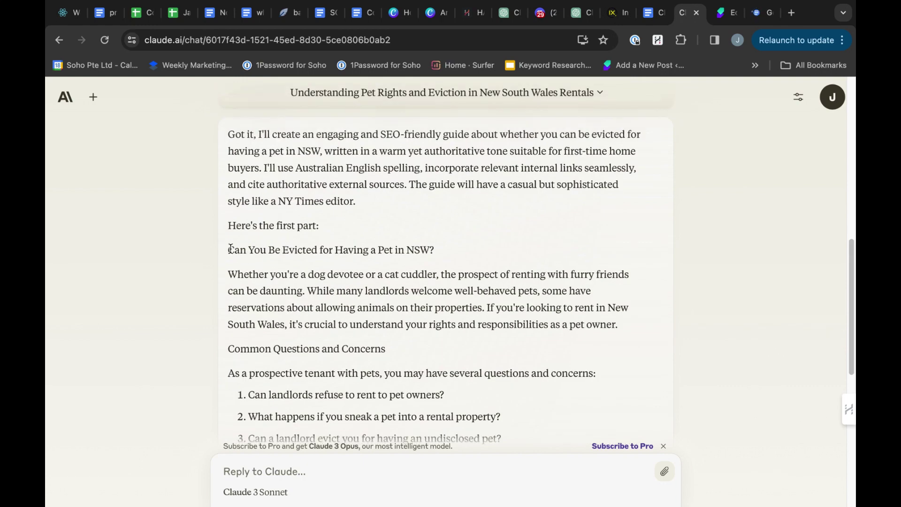
left_click_drag(229, 250, 382, 311)
scroll(341, 288, "down", 1)
scroll(382, 306, "down", 8)
left_click_drag(390, 280, 392, 213)
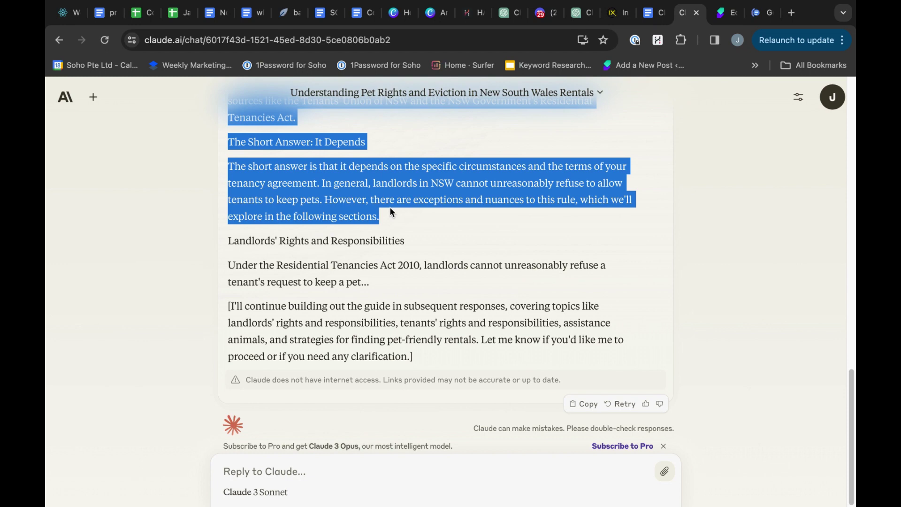
Create a blank document and paste the article opening, redoing the paste to keep its original formatting.
left_click(763, 14)
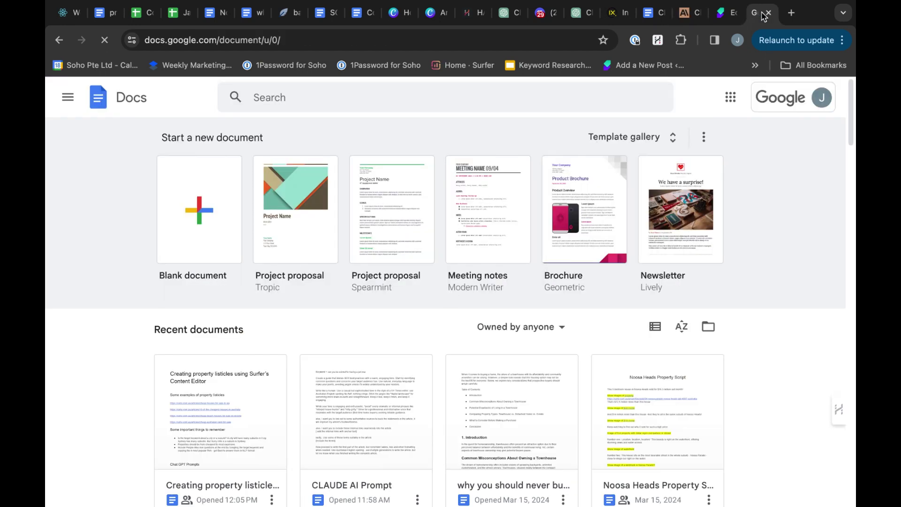
left_click(206, 178)
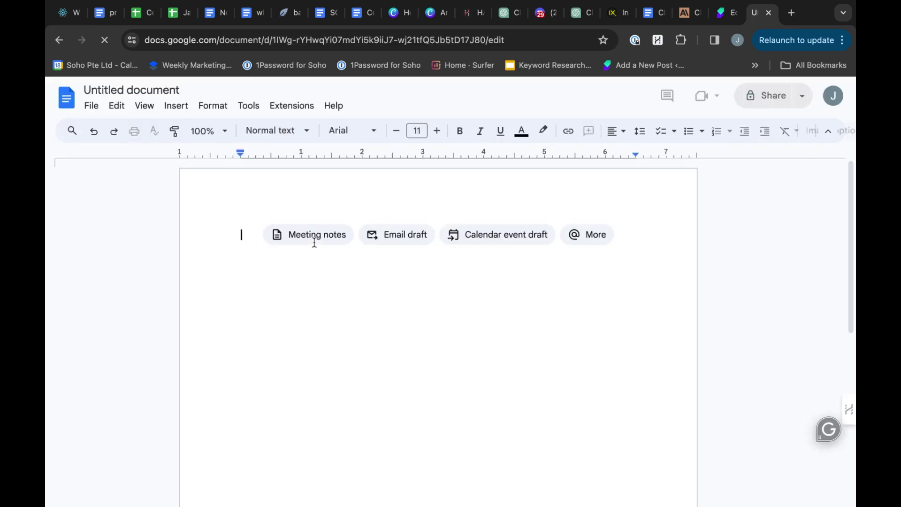
type("Can You Be Evicted for Having a Pet in NSW?  Whether you're a dog devotee or a cat cuddler, the prospect of renting with furry friends can be daunting. While many landlords welcome well-behaved pets, some have reservations about allowing animals on their properties. If you're looking to rent in New South Wales, it's crucial to understand your rights and responsibilities as a pet owner.  Common Questions and Concerns  As a prospective tenant with pets, you may have several questions and concerns:  Can landlords refuse to rent to pet owners? What happens if you sneak a pet into a rental property? Can a landlord evict you for having an undisclosed pet? Are there any exceptions or special provisions for assistance animals? These are valid concerns, and we'll address each one in detail, drawing from authoritative sources like the Tenants' Union of NSW and the NSW Government's Residential Tenancies Act.  The Short Answer: It Depends  The short answer is that it depends on the specific circumstances and the terms of your tenancy agreement. In general, landlords in NSW cannot unreasonably refuse to allow tenants to keep pets. However, there are exceptions and nuances to this rule, which we'll explore in the following sections.")
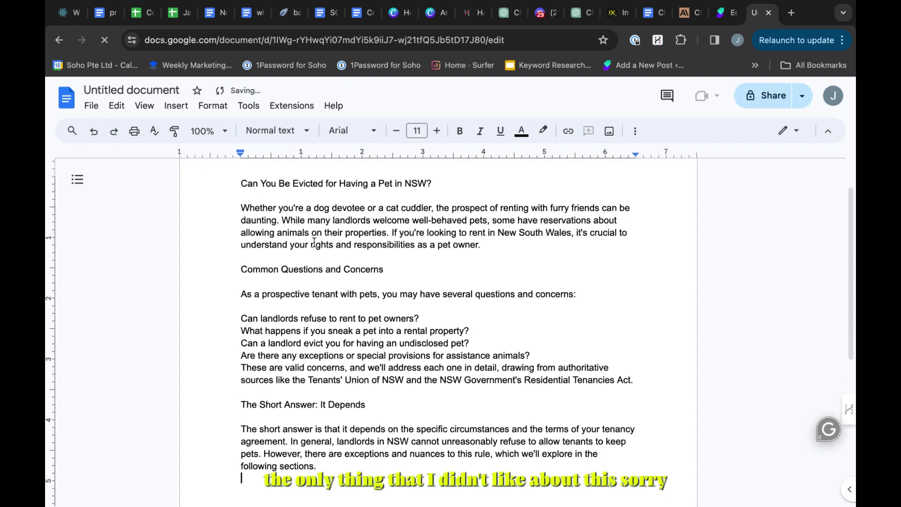
key("ctrl+z")
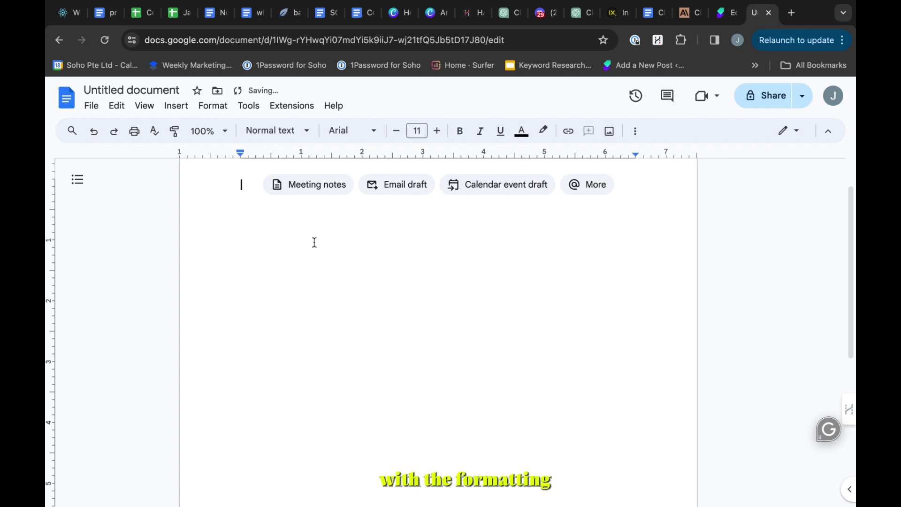
type("Can You Be Evicted for Having a Pet in NSW? Whether you're a dog devotee or a cat cuddler, the prospect of renting with furry friends can be daunting. While many landlords welcome well-behaved pets, some have reservations about allowing animals on their properties. If you're looking to rent in New South Wales, it's crucial to understand your rights and responsibilities as a pet owner. Common Questions and Concerns As a prospective tenant with pets, you may have several questions and concerns: Can landlords refuse to rent to pet owners? What happens if you sneak a pet into a rental property? Can a landlord evict you for having an undisclosed pet? Are there any exceptions or special provisions for assistance animals? These are valid concerns, and we'll address each one in detail, drawing from authoritative sources like the Tenants' Union of NSW and the NSW Government's Residential Tenancies Act. The Short Answer: It Depends The short answer is that it depends on the specific circumstances and the terms of your tenancy agreement. In general, landlords in NSW cannot unreasonably refuse to allow tenants to keep pets. However, there are exceptions and nuances to this rule, which we'll explore in the following sections.")
scroll(314, 242, "up", 1)
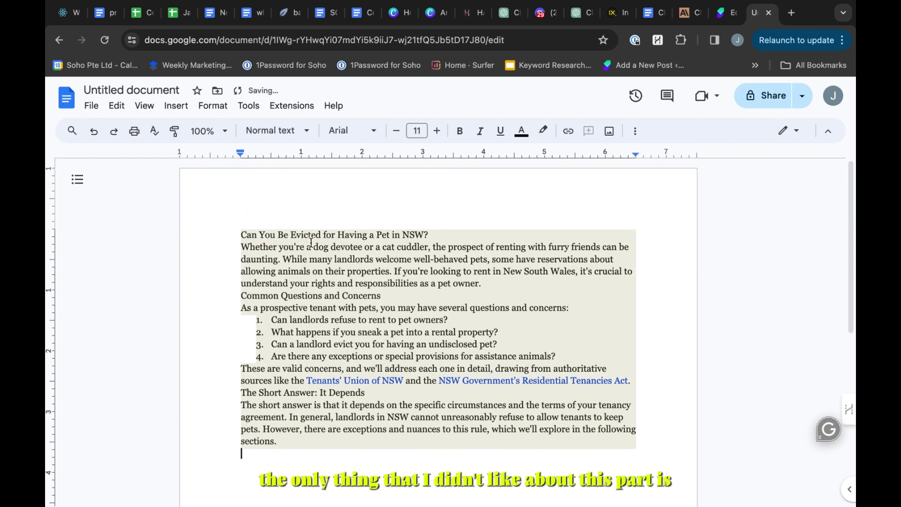
Replace 'daunting.' with 'tough.' in the intro paragraph.
left_click(281, 263)
left_click_drag(279, 261, 239, 262)
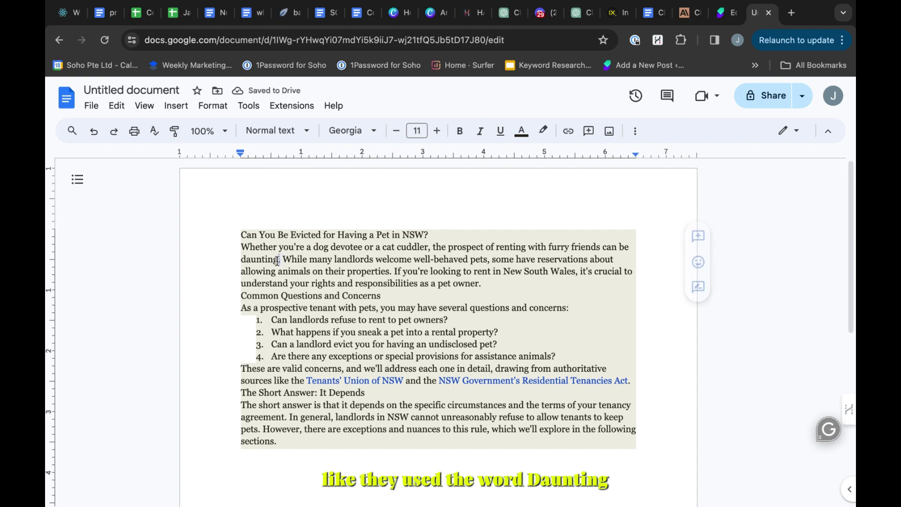
key("BackSpace")
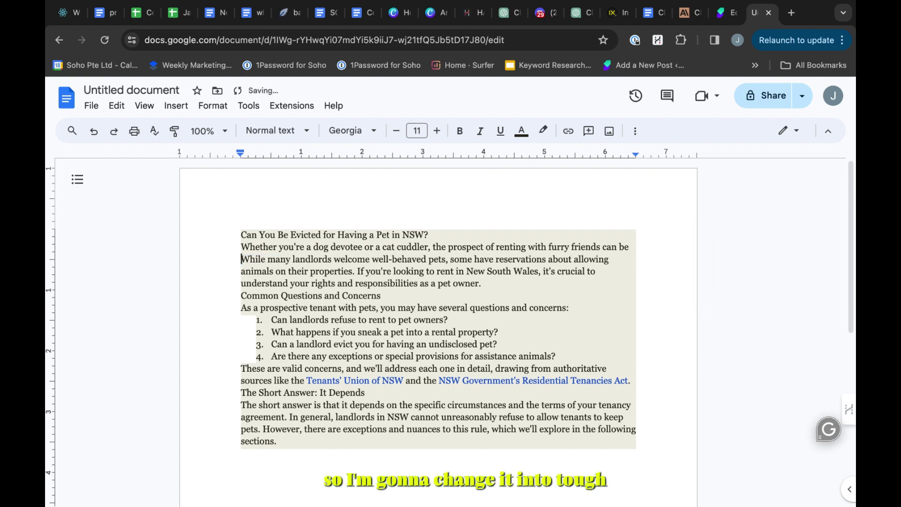
type("t")
type("ough,")
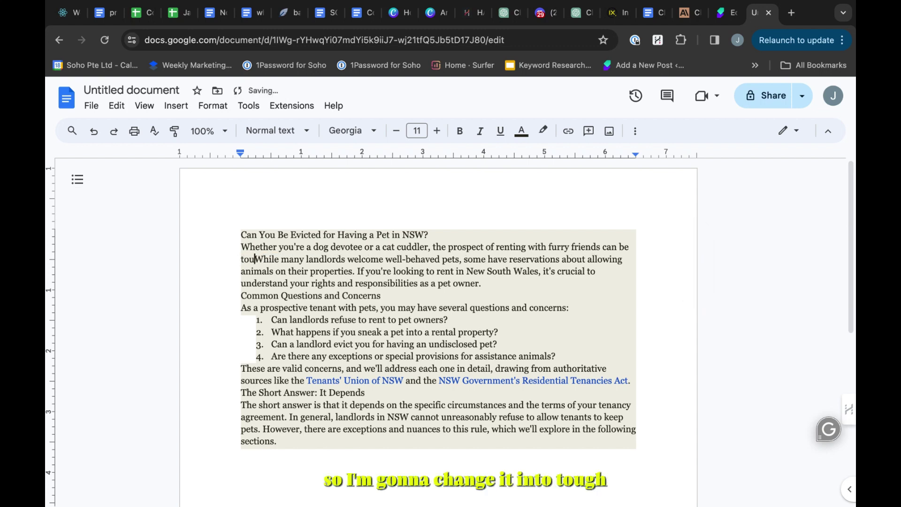
key("BackSpace")
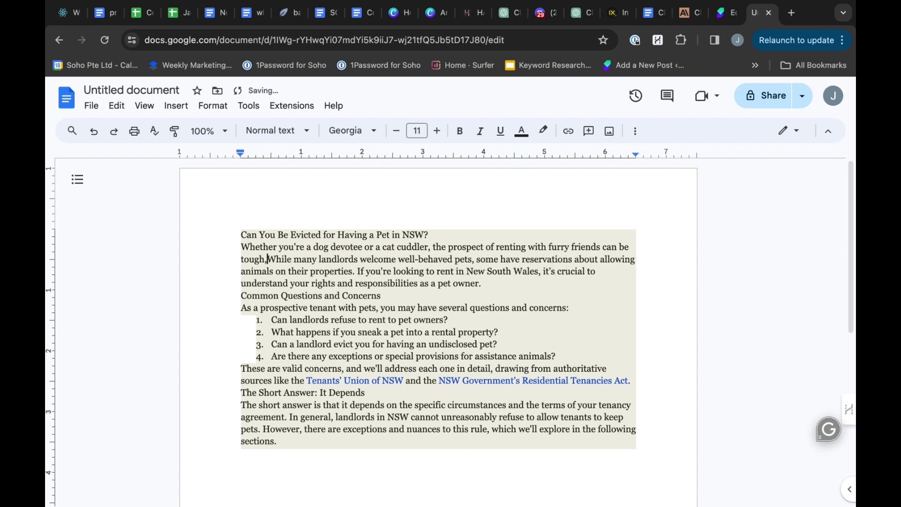
type(".")
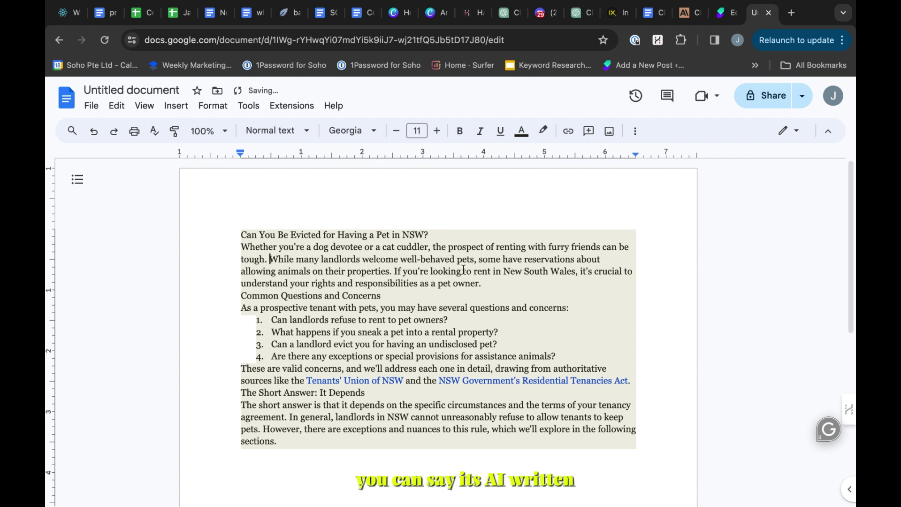
Add blank lines after the intro, the numbered question list and the sources sentence.
left_click(519, 285)
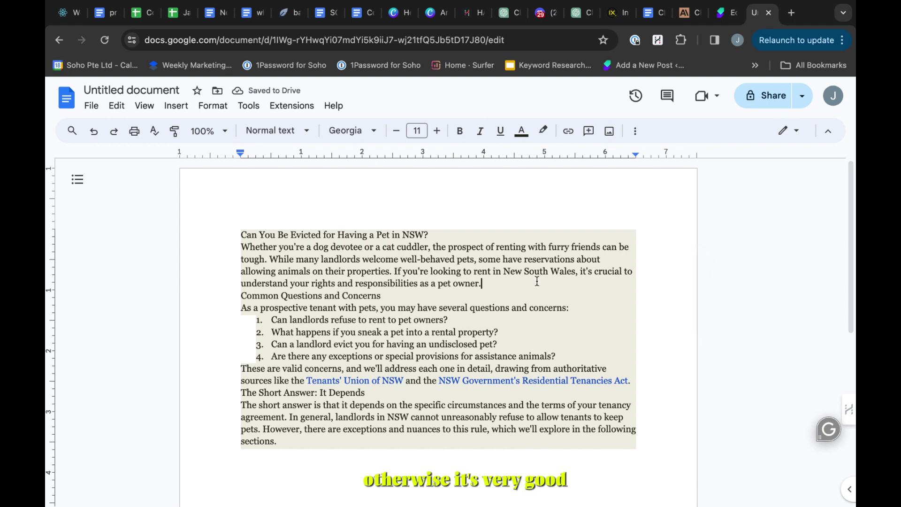
key("Return")
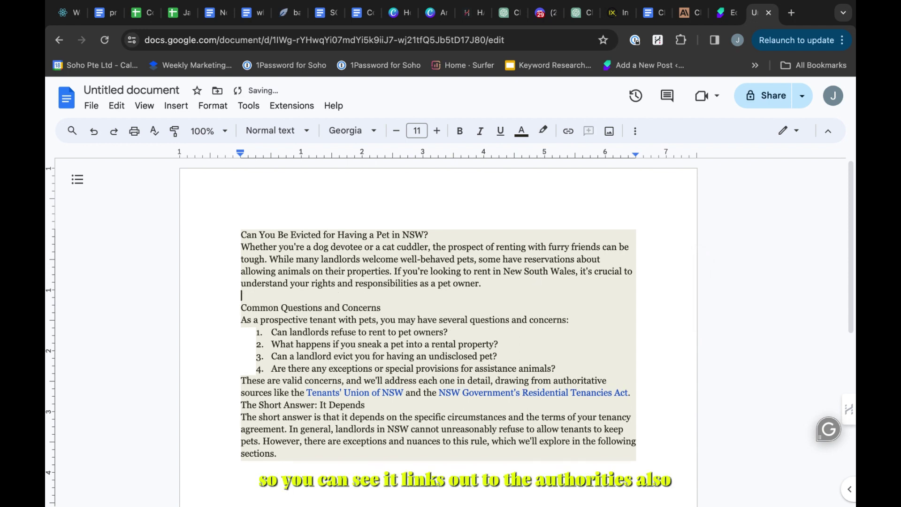
left_click(587, 368)
key("Return")
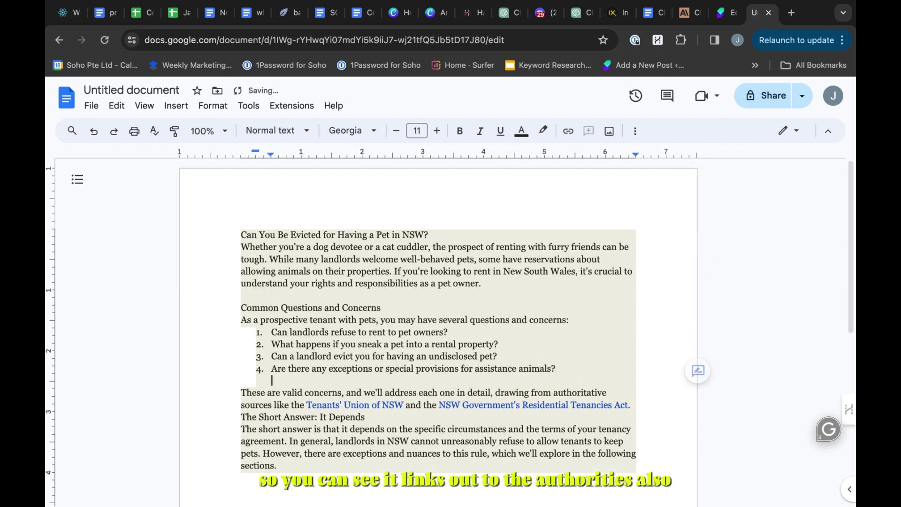
left_click(334, 407)
left_click(505, 405)
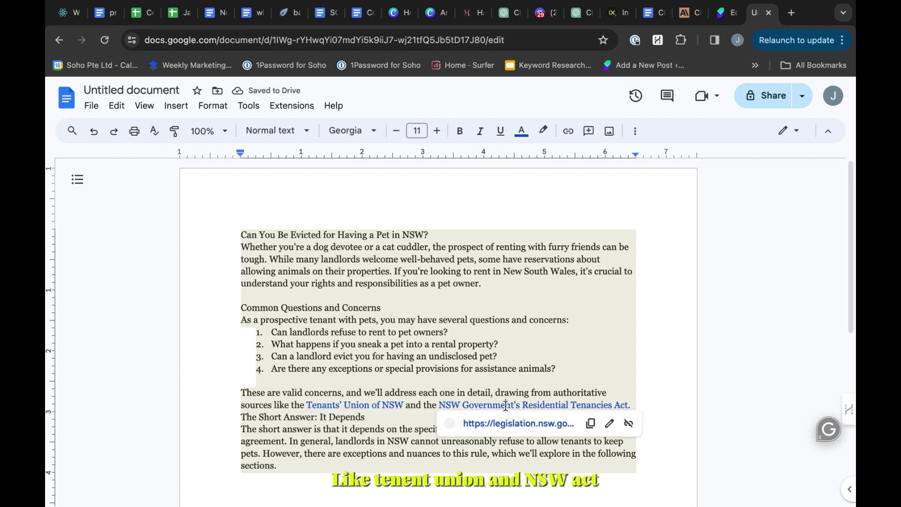
left_click(616, 367)
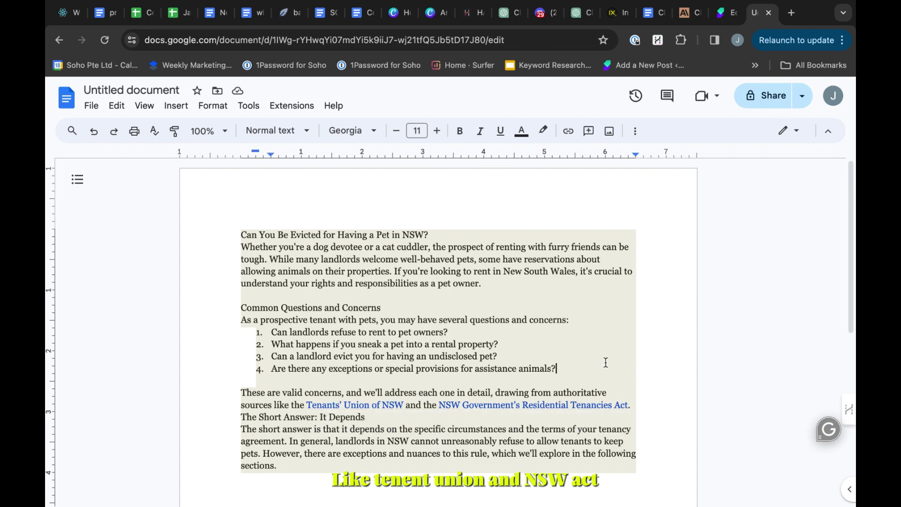
left_click(634, 407)
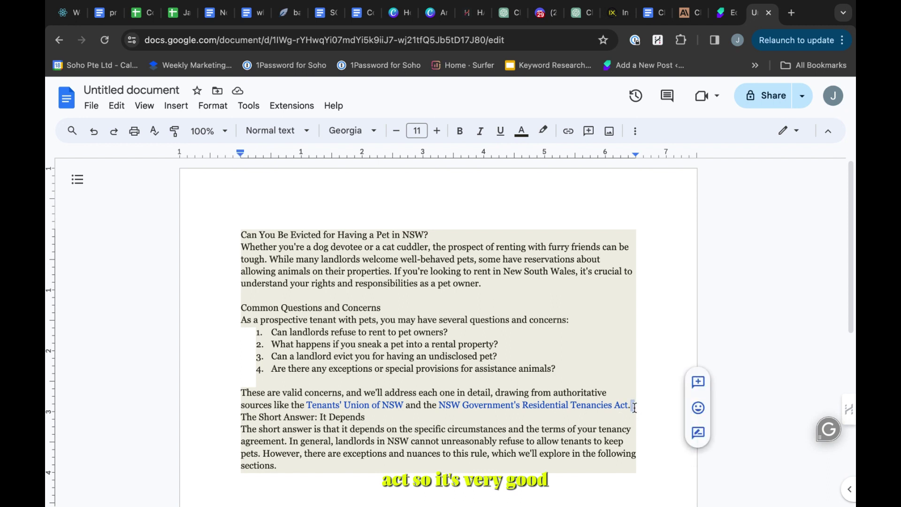
key("Return")
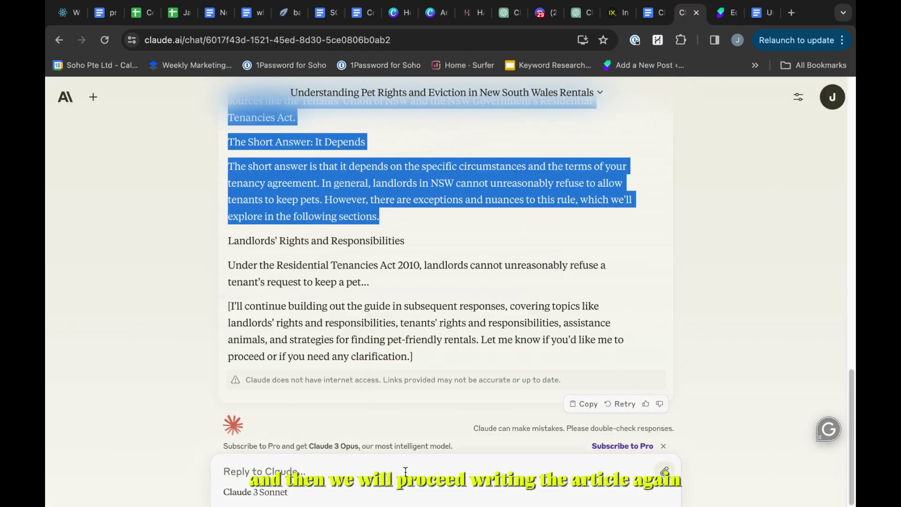
Reply 'proceed' so Claude writes the next section of the article.
left_click(406, 471)
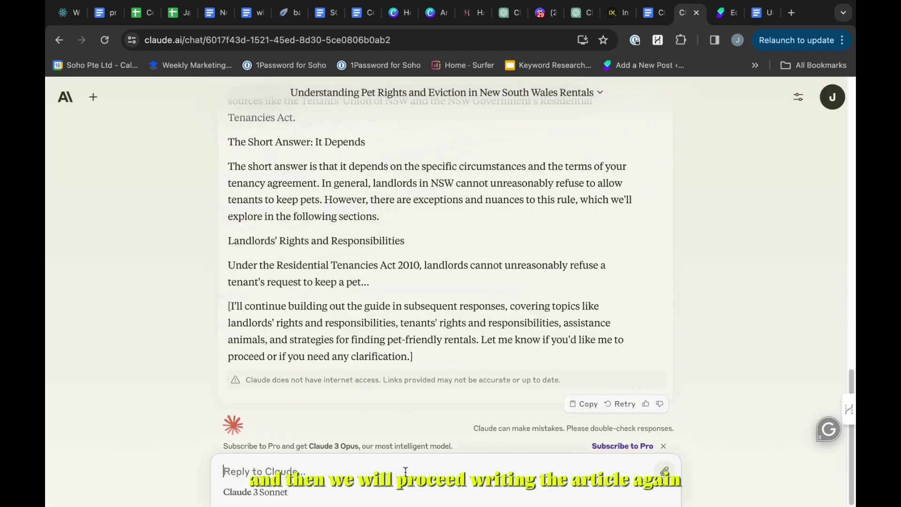
type("proceed")
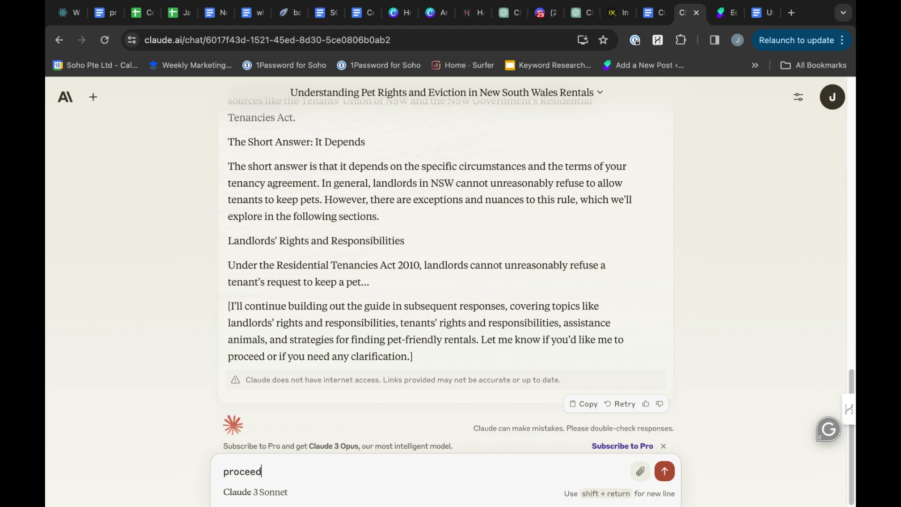
key("Return")
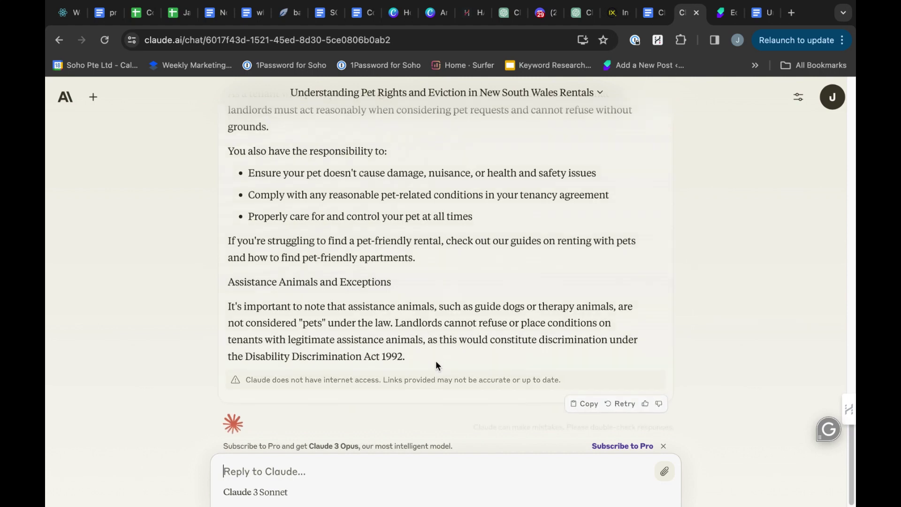
Select the new section from Landlords' Rights and Responsibilities through Assistance Animals and Exceptions.
left_click_drag(407, 358, 337, 272)
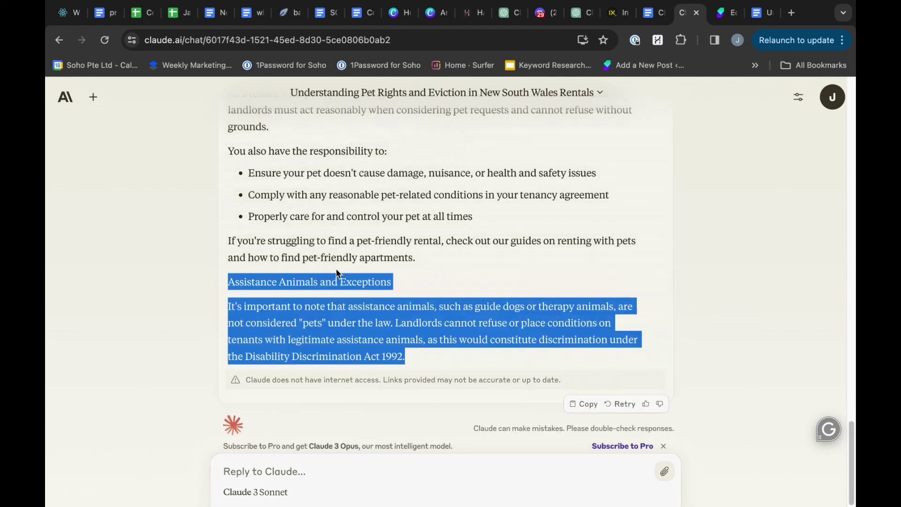
left_click_drag(422, 346, 421, 357)
triple_click(421, 357)
left_click_drag(344, 257, 239, 203)
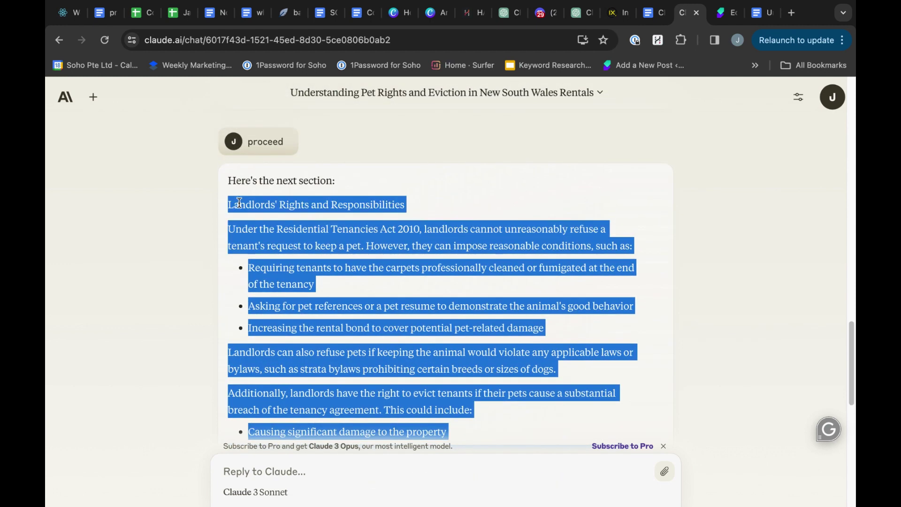
Paste the Landlords' Rights and Responsibilities section below The Short Answer in the article document.
left_click(762, 15)
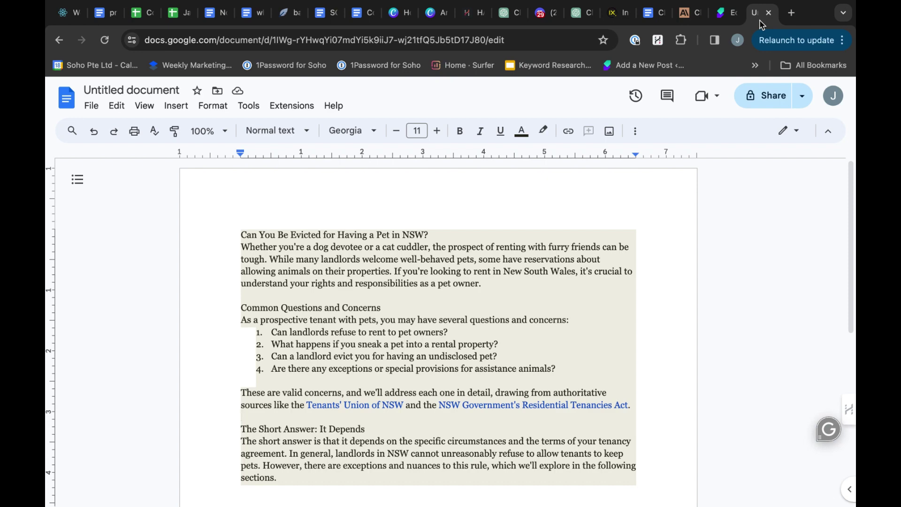
scroll(597, 322, "down", 3)
left_click(396, 379)
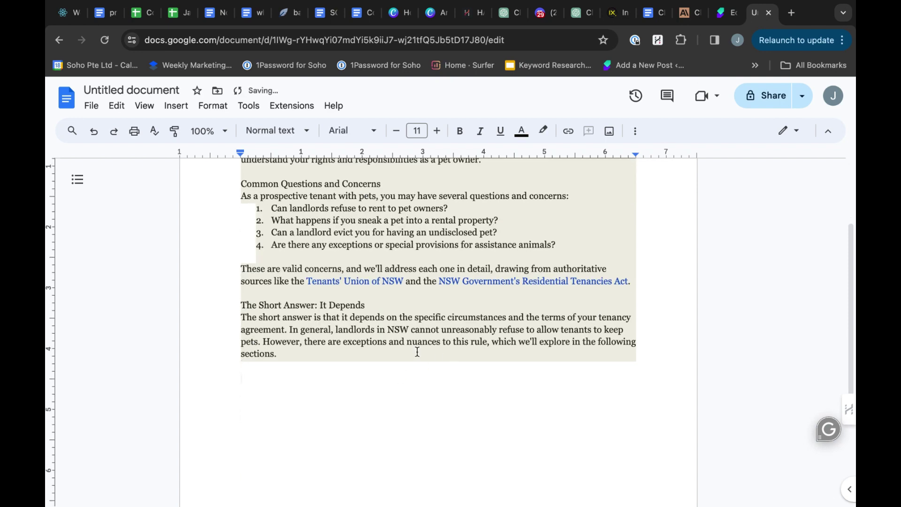
key("ctrl+v")
scroll(417, 352, "up", 4)
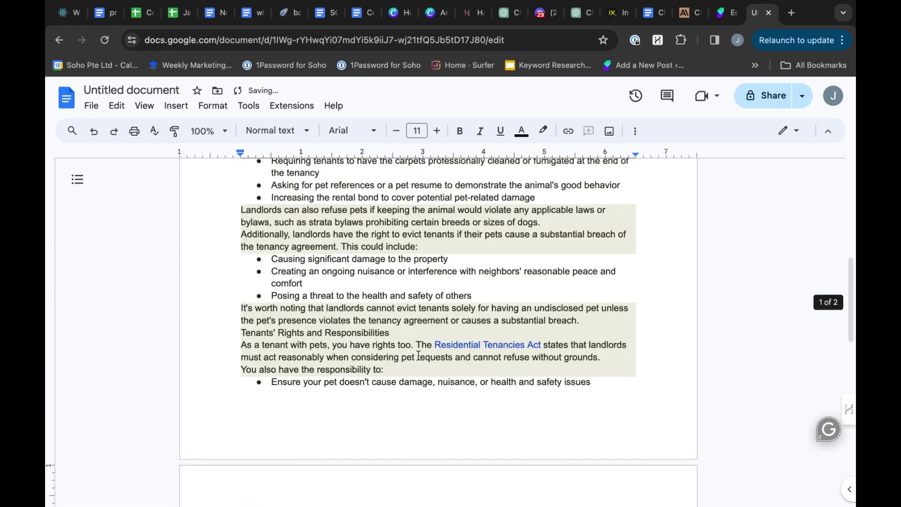
scroll(419, 356, "up", 5)
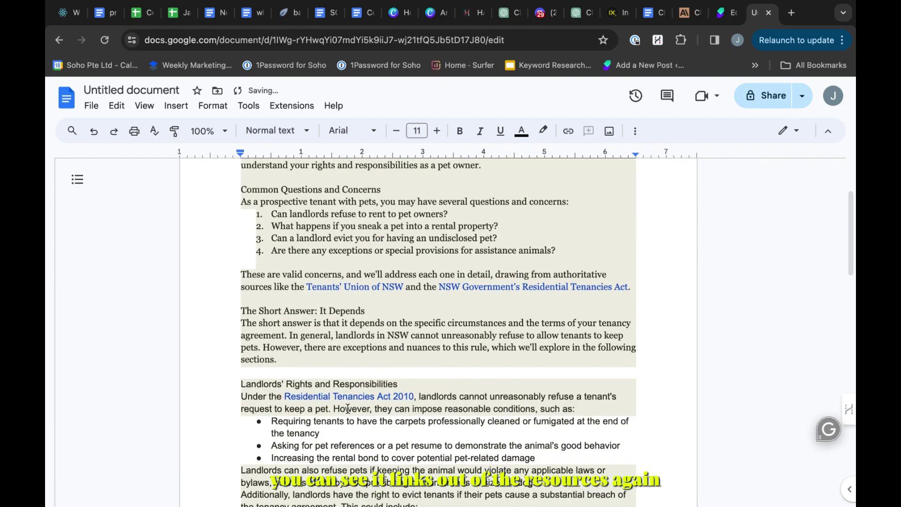
Check the earlier font and the renting-with-pets, pet-friendly apartments and Disability Discrimination Act 1992 links.
left_click(474, 339)
scroll(474, 340, "down", 2)
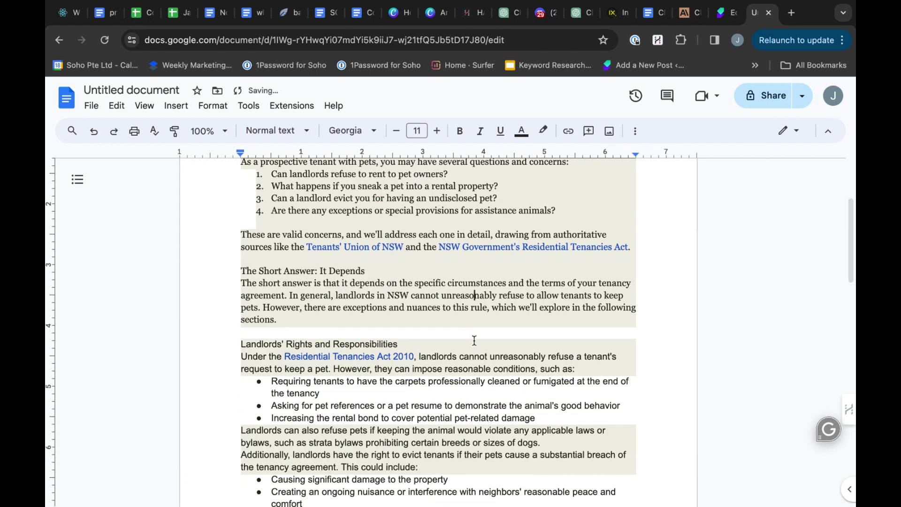
scroll(497, 391, "down", 6)
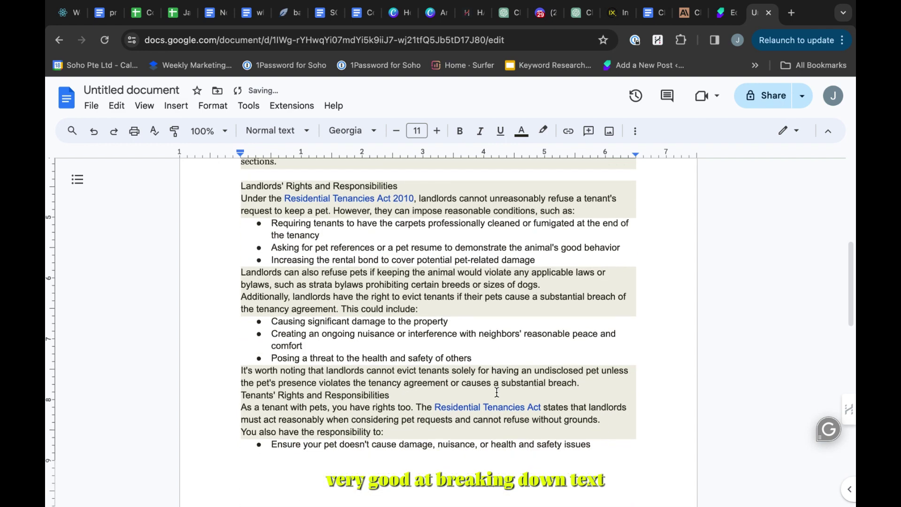
scroll(500, 404, "down", 3)
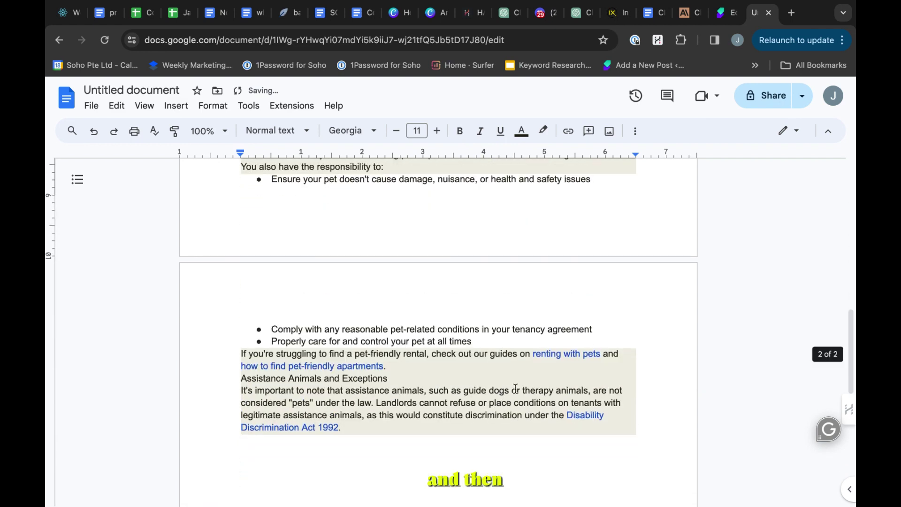
left_click(551, 356)
triple_click(323, 360)
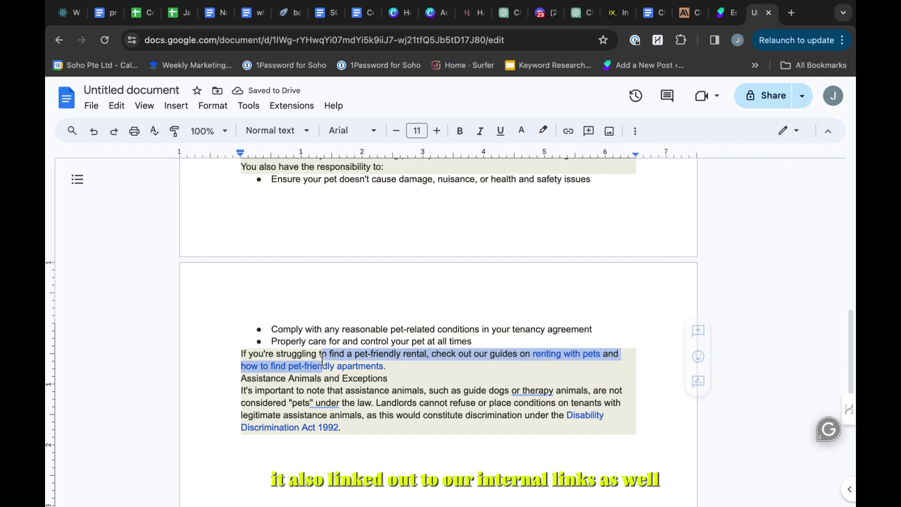
left_click(329, 365)
left_click(316, 427)
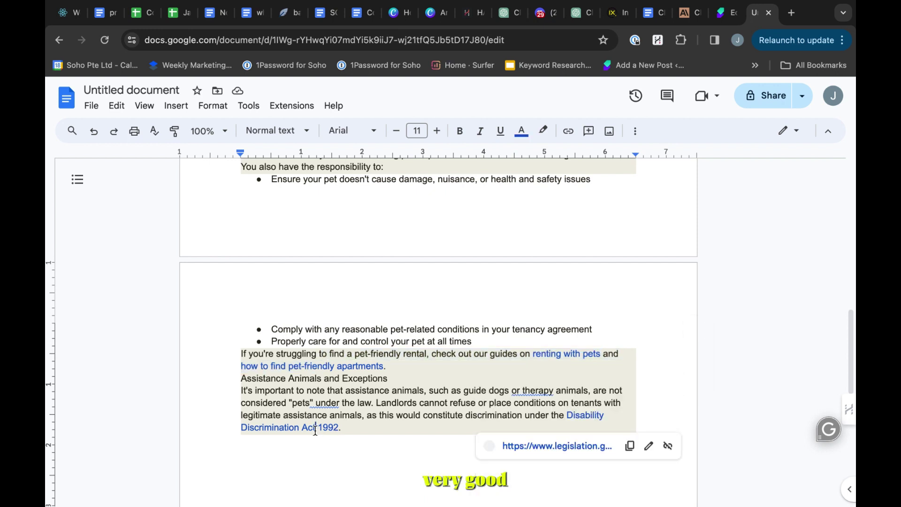
Add blank lines before and after the Assistance Animals and Exceptions heading.
double_click(413, 378)
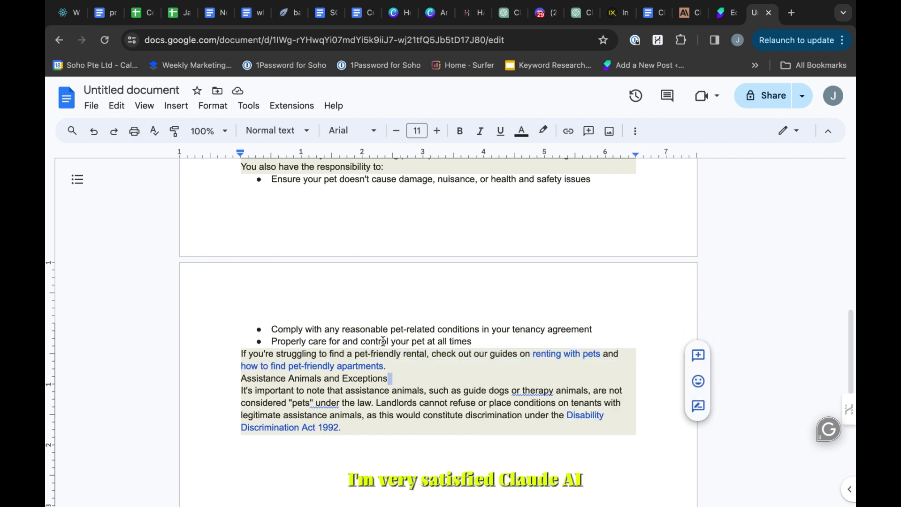
left_click(413, 370)
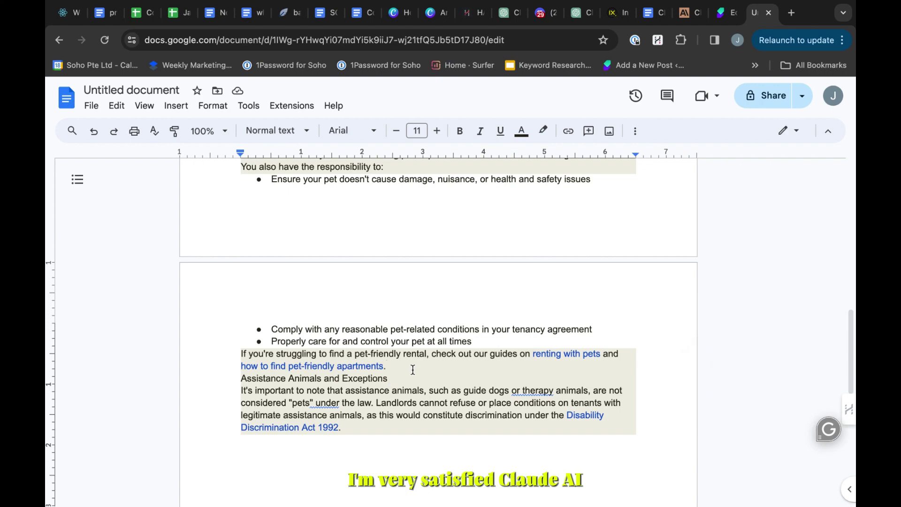
key("Return")
double_click(411, 382)
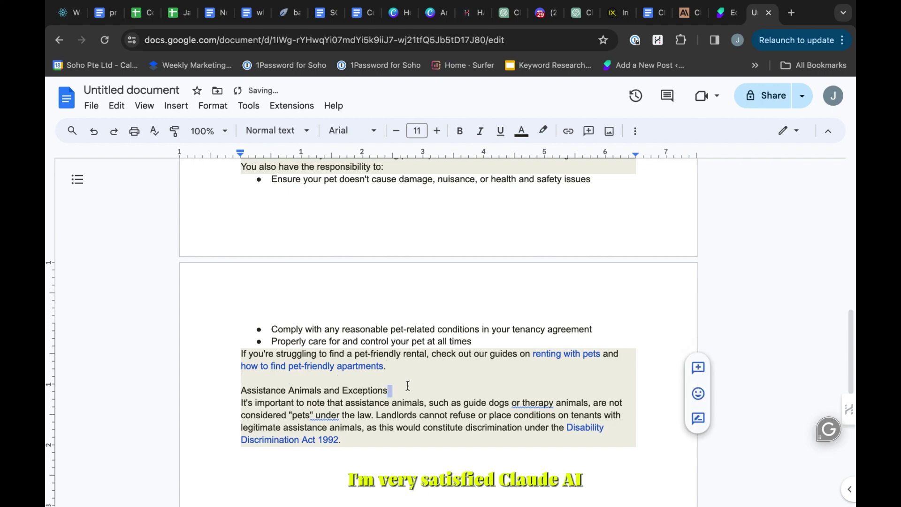
key("Return")
scroll(408, 386, "up", 10)
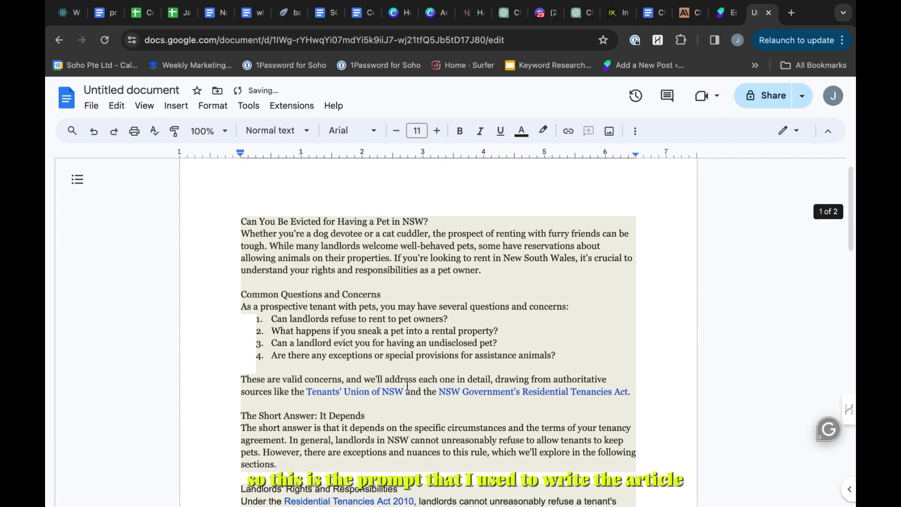
scroll(407, 386, "down", 9)
scroll(408, 386, "up", 10)
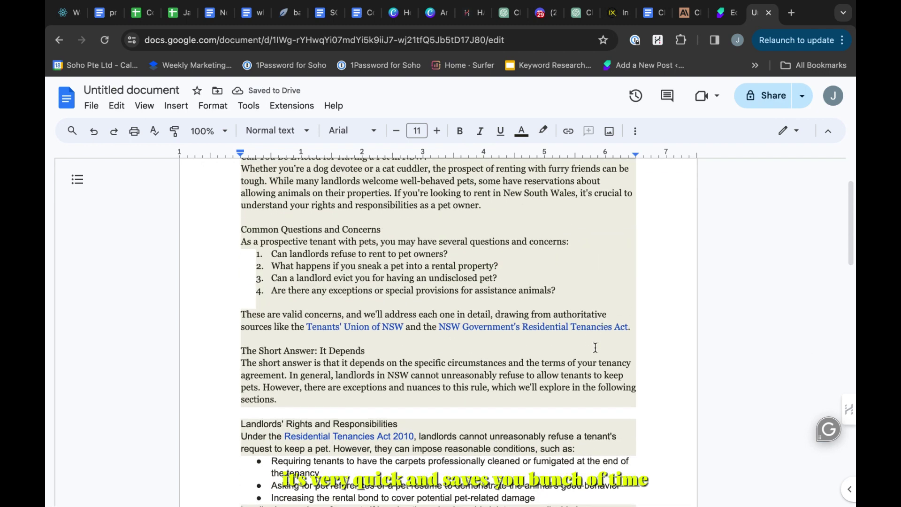
Scroll through the Bank of Mum and Dad post's pie-chart infographics in the WordPress editor.
left_click(728, 13)
scroll(385, 277, "down", 10)
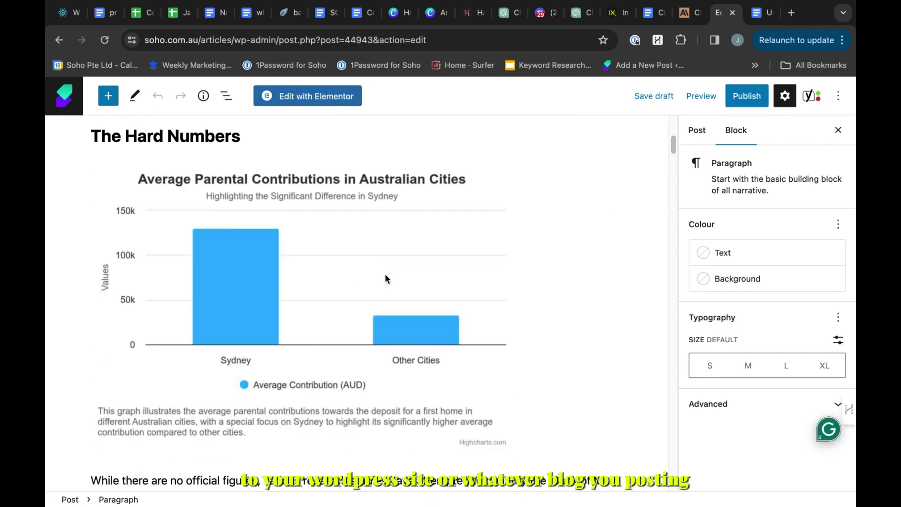
scroll(385, 277, "down", 10)
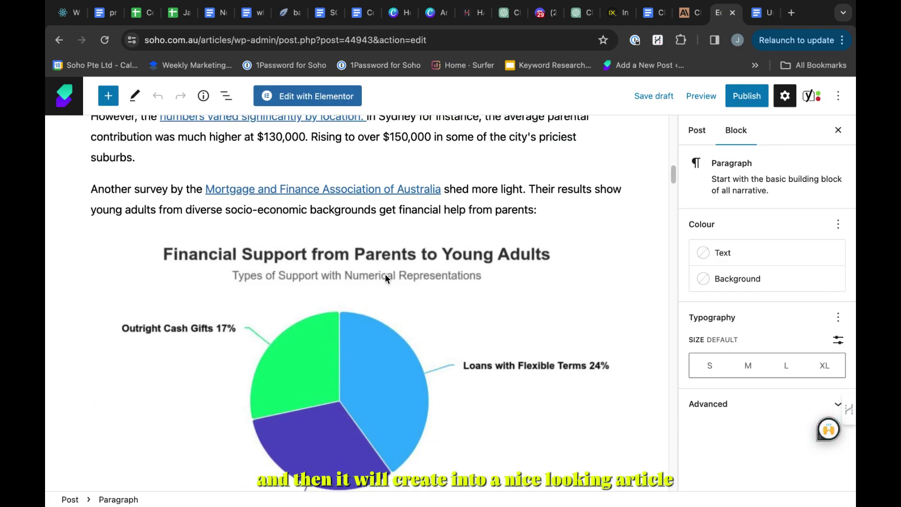
scroll(385, 277, "down", 10)
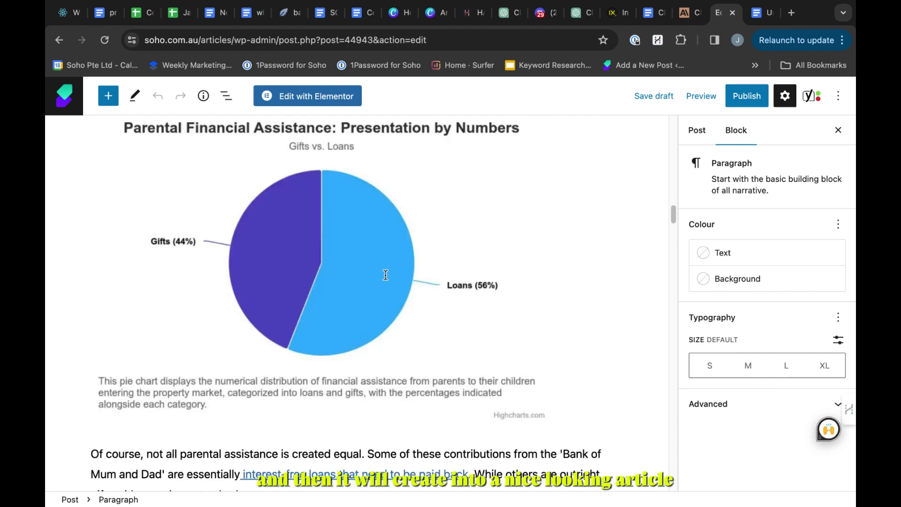
scroll(385, 275, "down", 10)
scroll(385, 276, "up", 15)
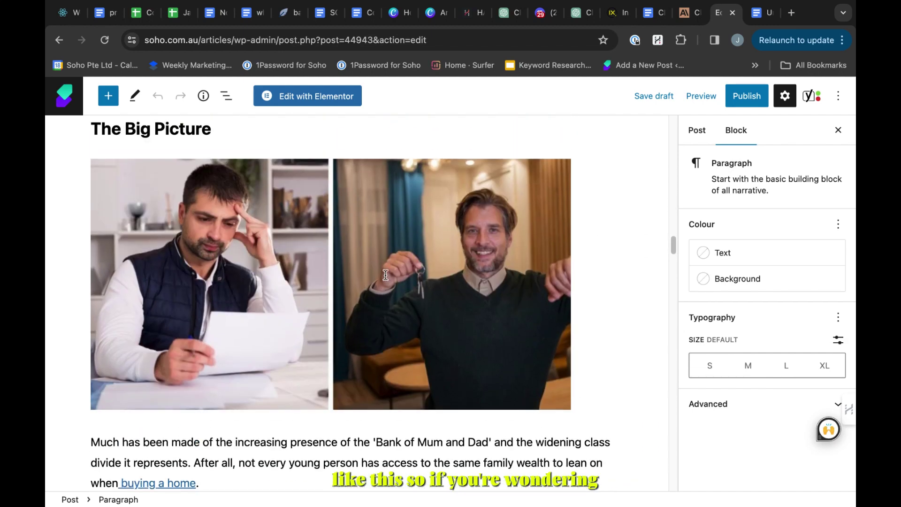
scroll(322, 270, "up", 8)
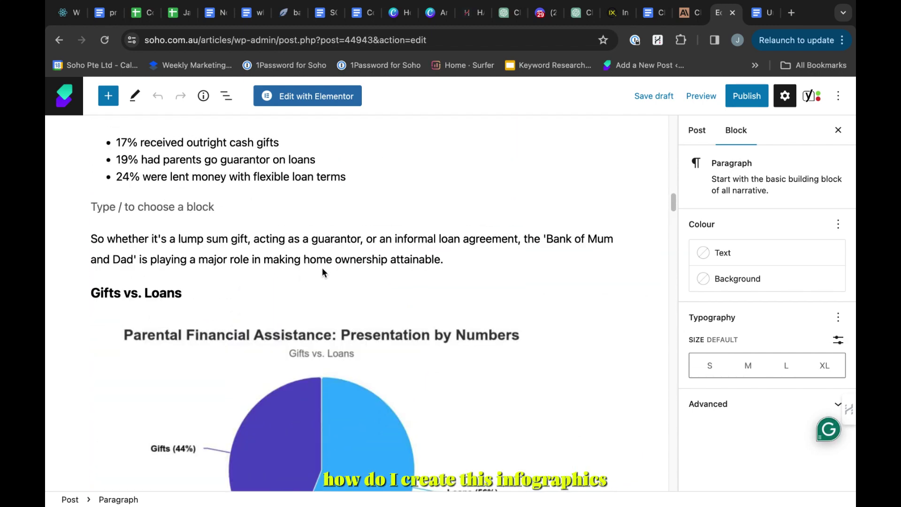
scroll(322, 272, "up", 4)
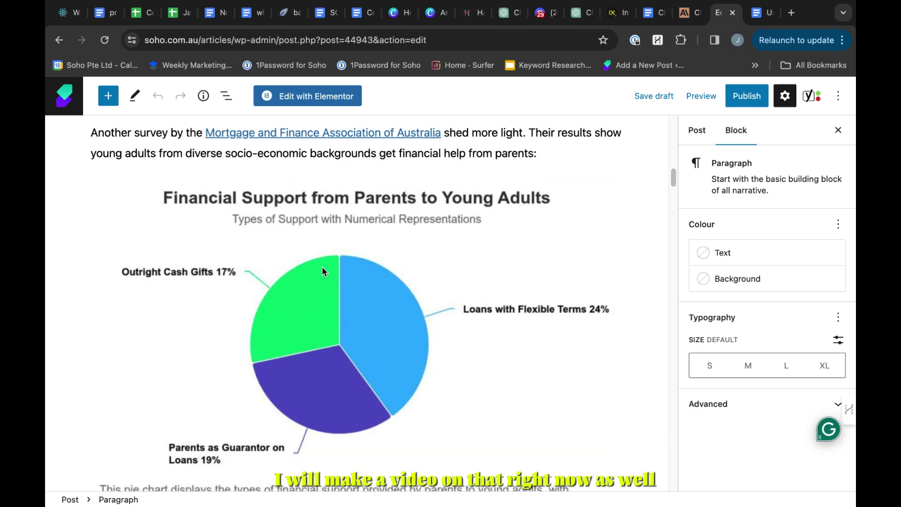
scroll(322, 271, "up", 1)
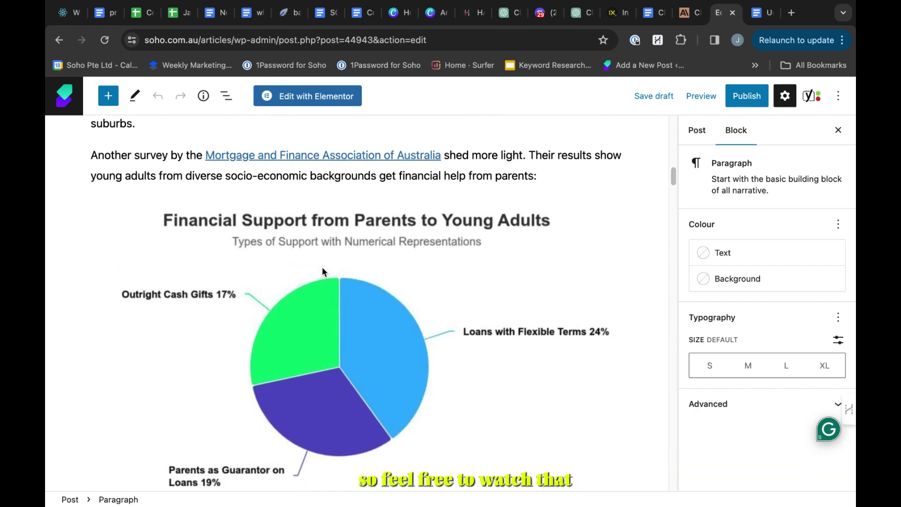
scroll(322, 270, "up", 1)
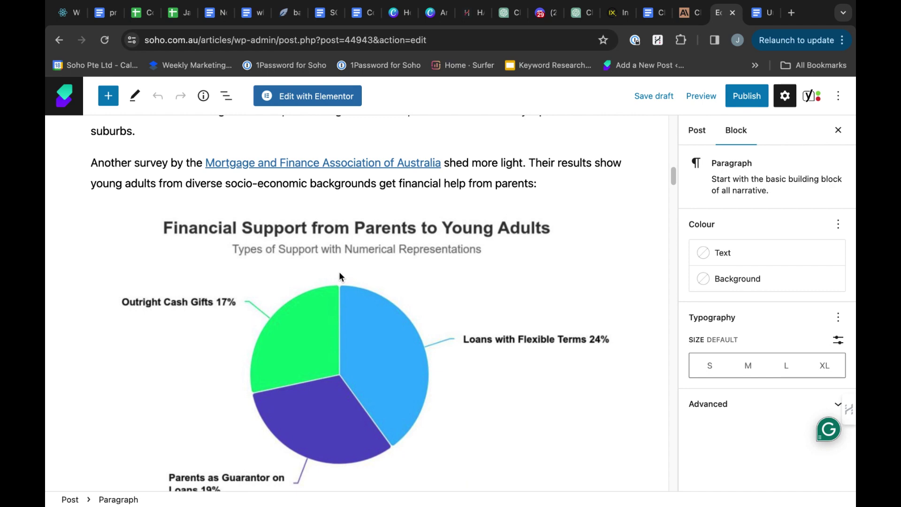
Glance at the Untitled article and the CLAUDE AI Prompt document, then return to Claude.
left_click(757, 17)
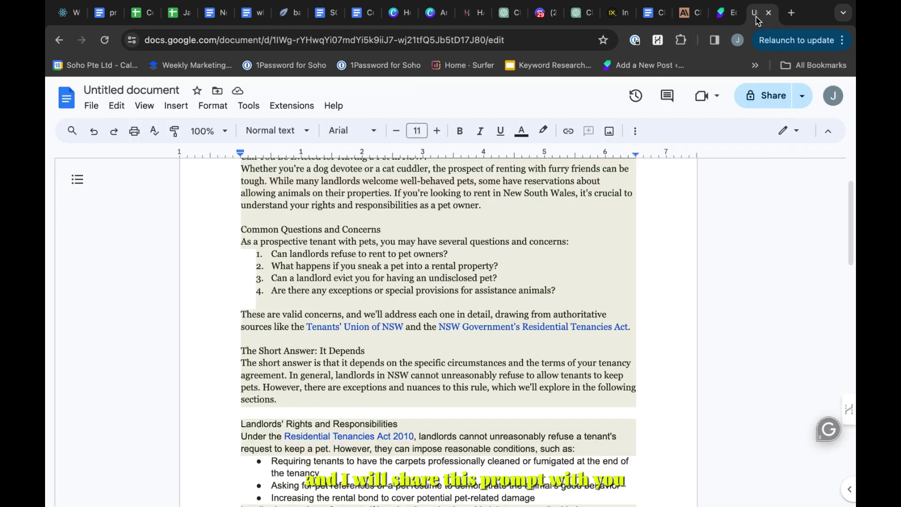
left_click(646, 16)
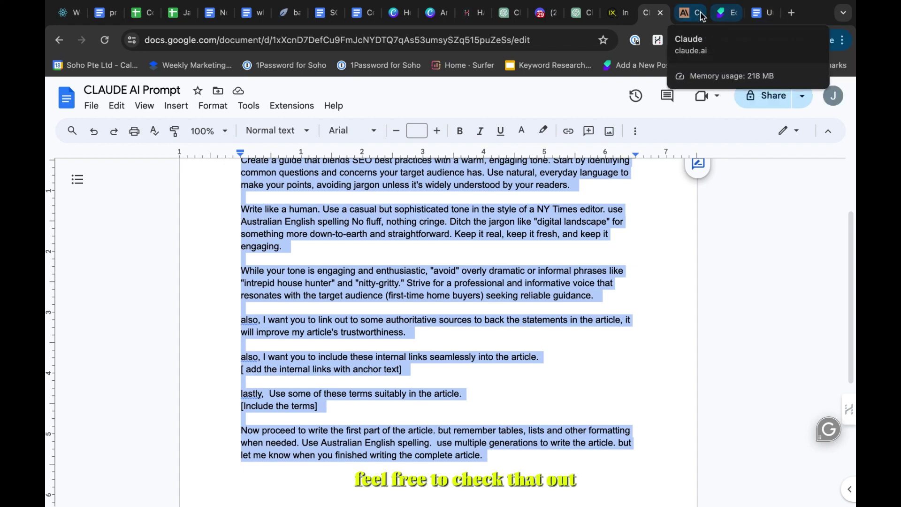
left_click(680, 15)
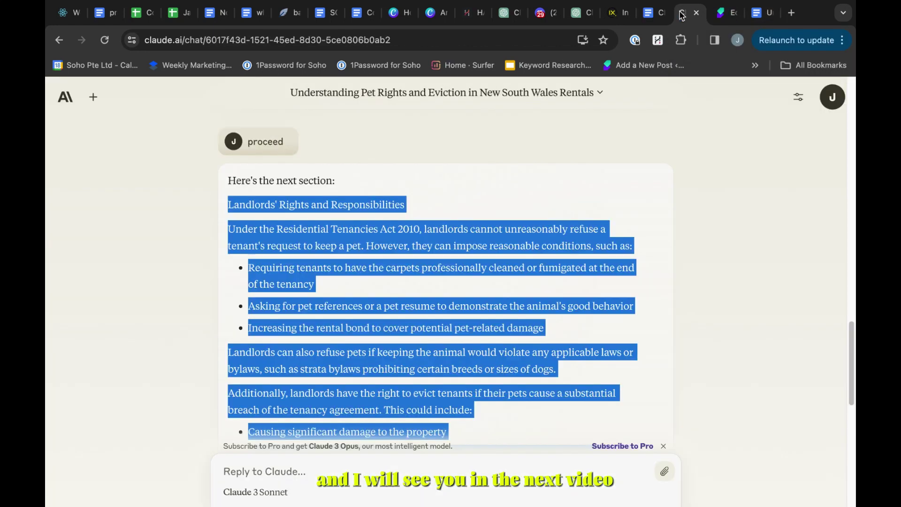